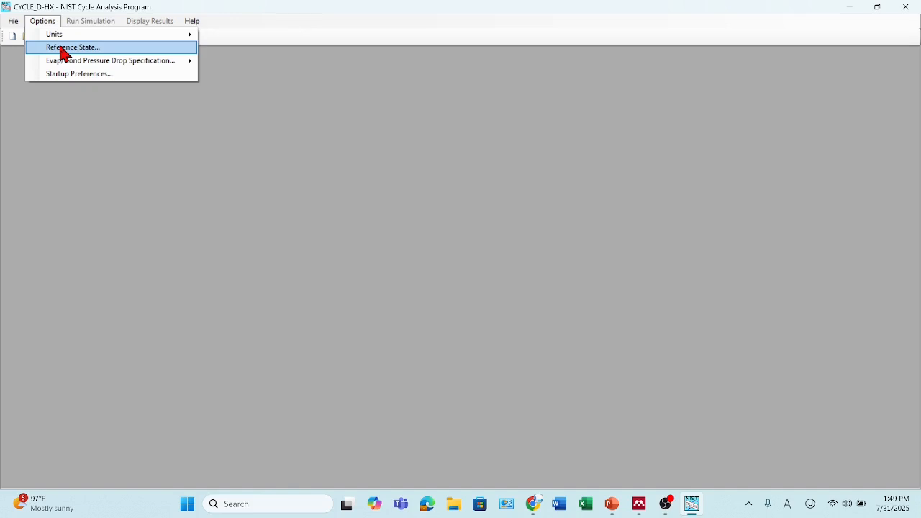
# - Review and accept the startup preferences and create a new cycle analysis
pyautogui.moveTo(66, 70)
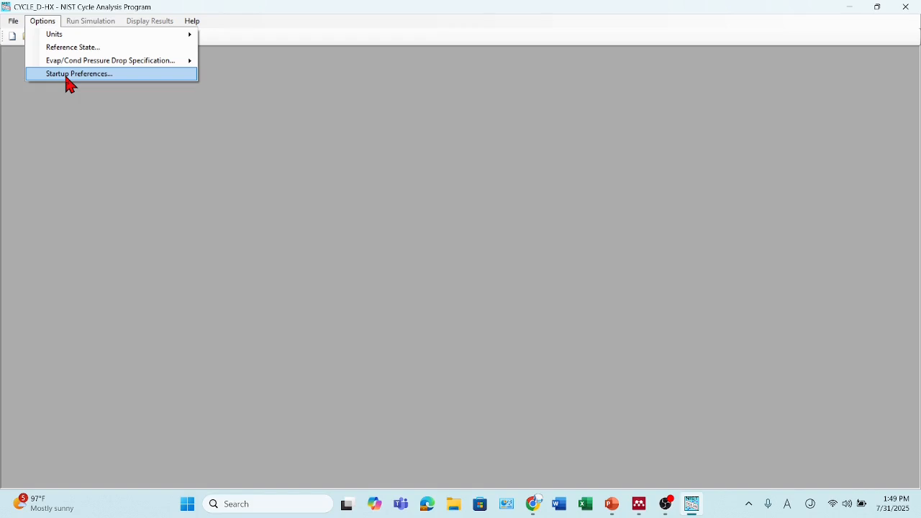
pyautogui.click(69, 77)
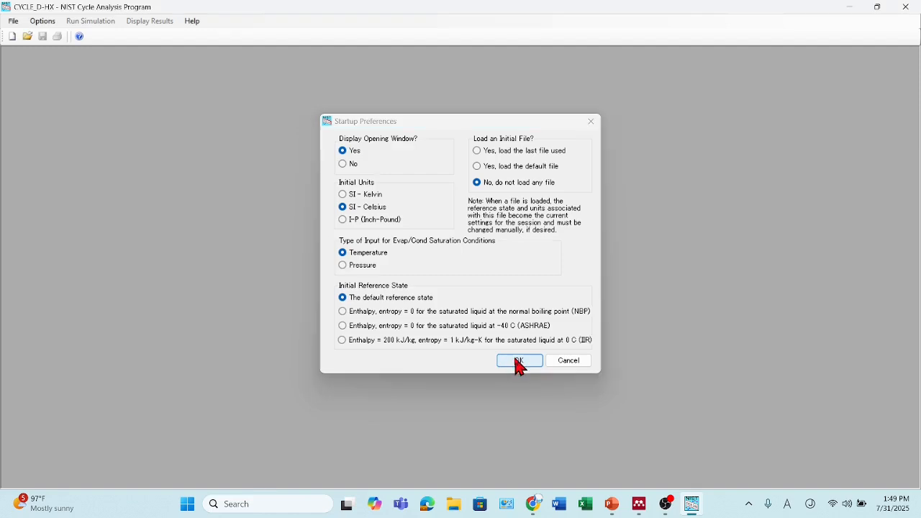
pyautogui.click(520, 361)
pyautogui.click(13, 22)
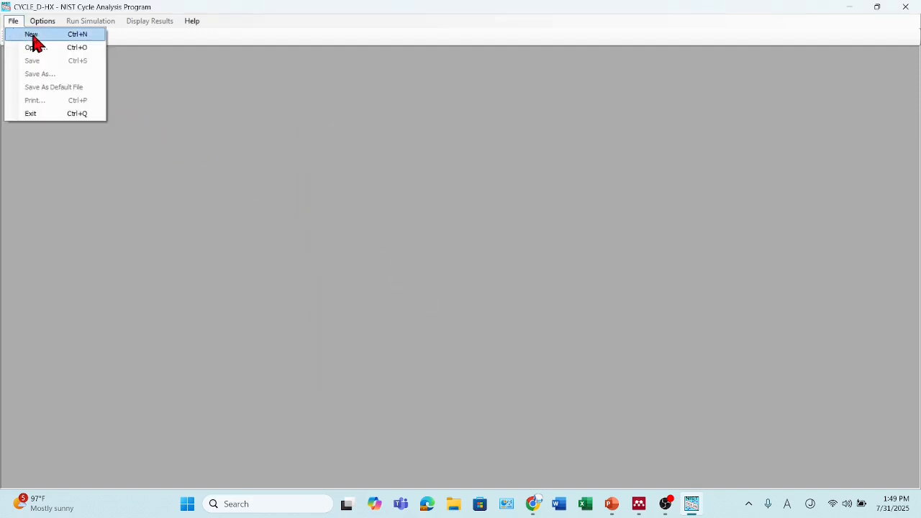
pyautogui.click(31, 34)
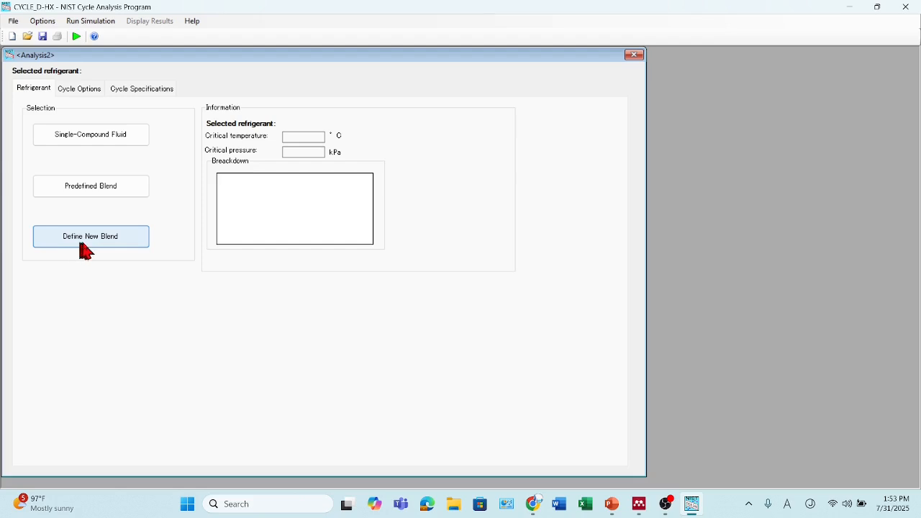
# - View the fluid information for hexane in the single-compound fluid list and select it as the refrigerant
pyautogui.click(79, 139)
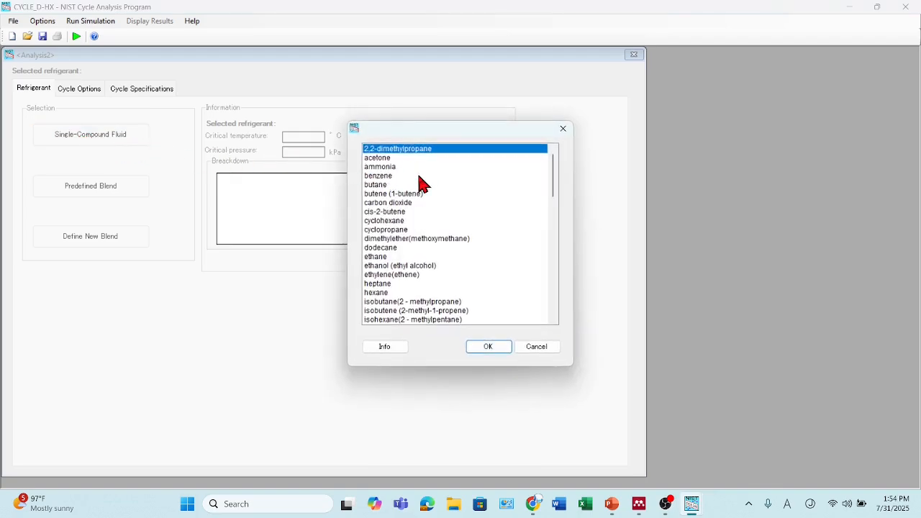
pyautogui.scroll(-6, 424, 245)
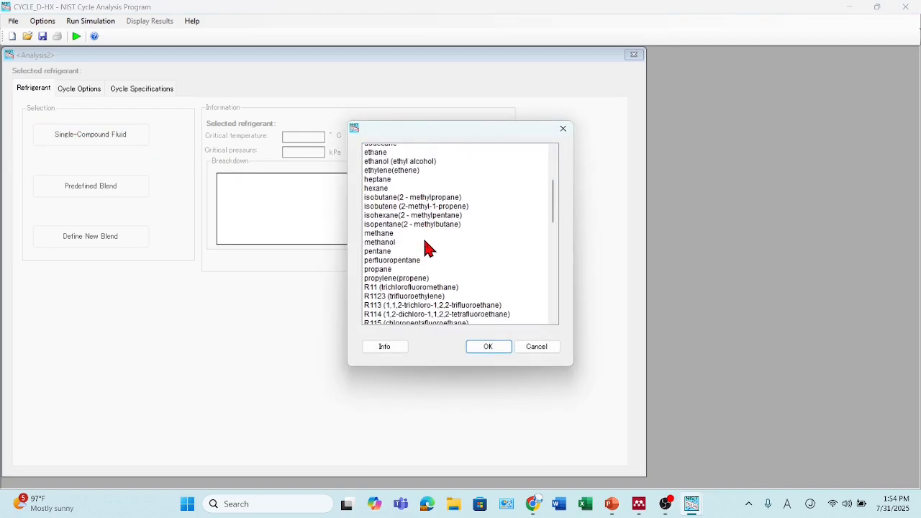
pyautogui.scroll(-10, 427, 248)
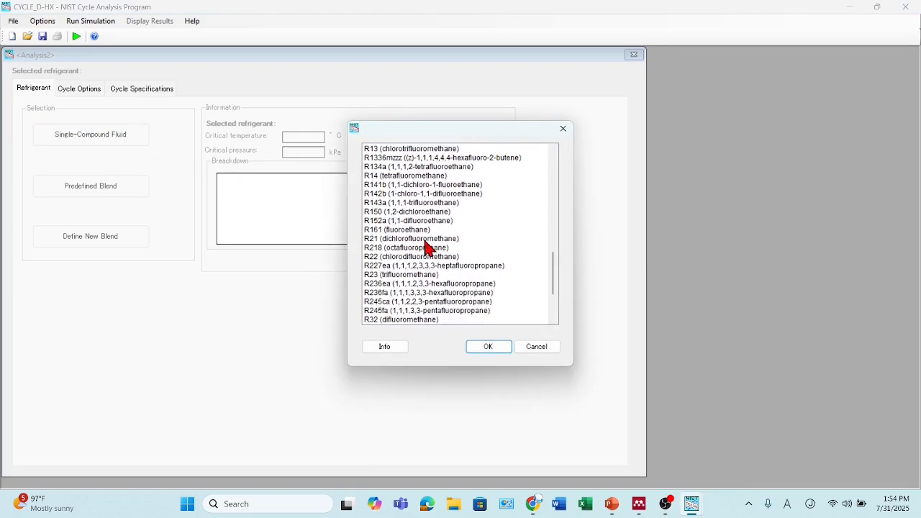
pyautogui.scroll(-2, 427, 247)
pyautogui.scroll(12, 427, 247)
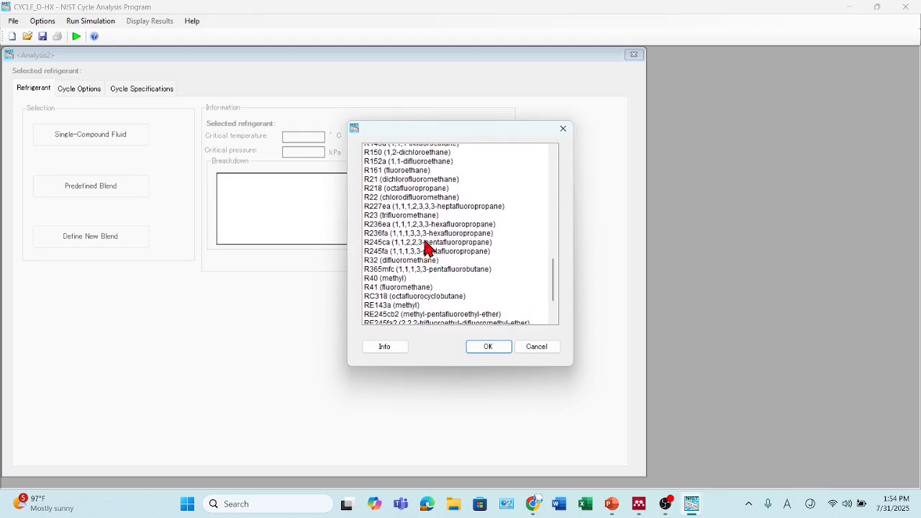
pyautogui.scroll(4, 427, 247)
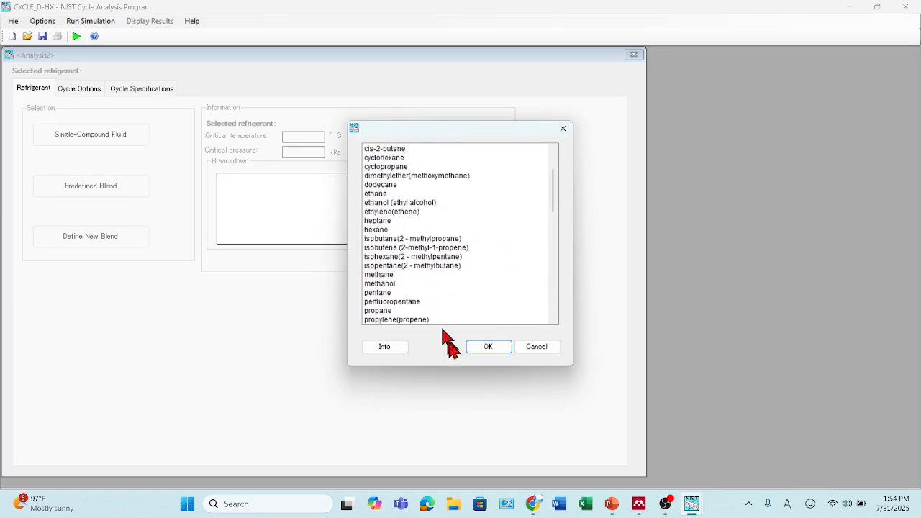
pyautogui.click(380, 230)
pyautogui.click(382, 346)
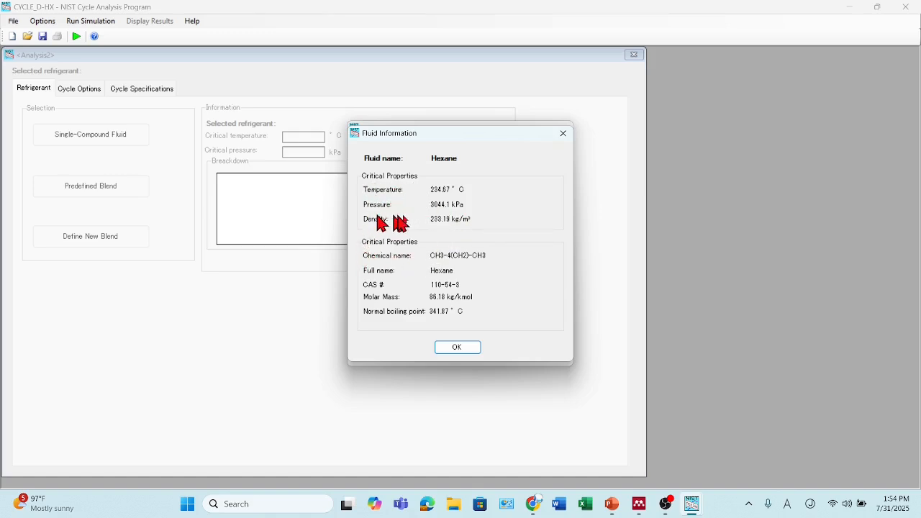
pyautogui.click(457, 347)
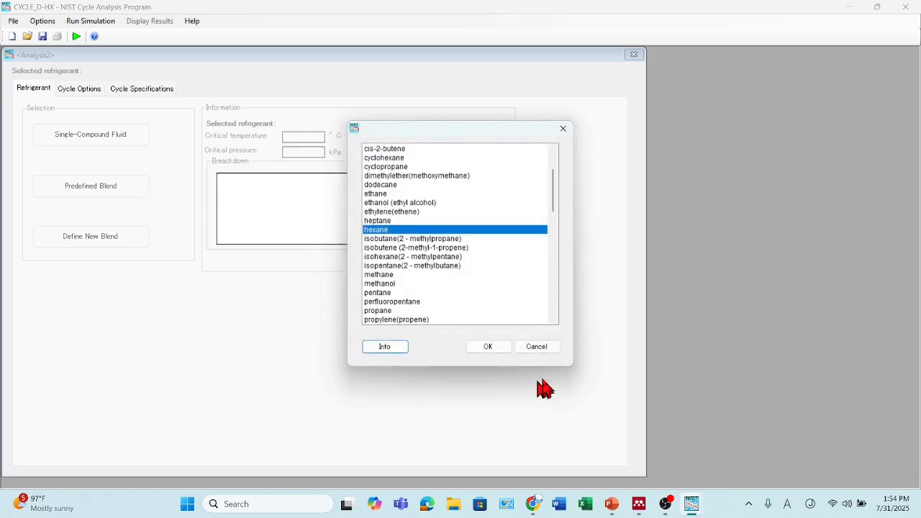
pyautogui.click(484, 343)
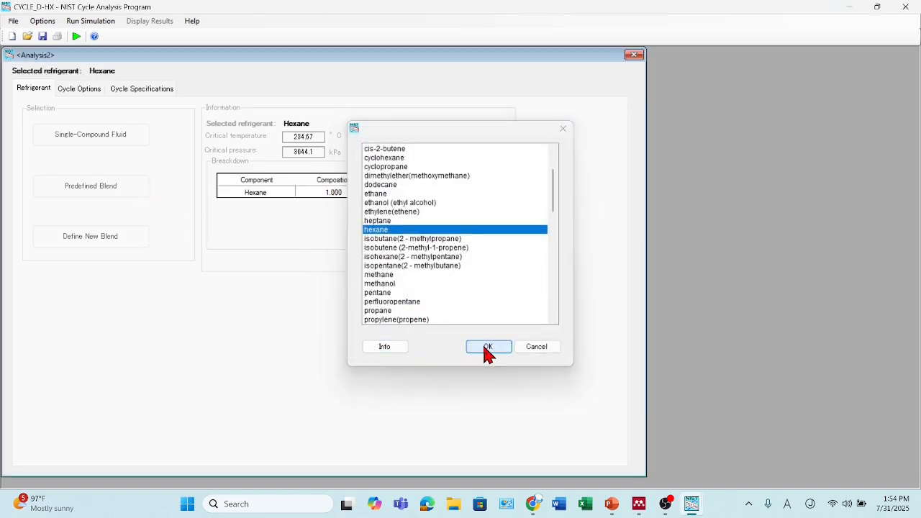
# - Browse the predefined refrigerant blends and select R401A as the refrigerant
pyautogui.click(94, 193)
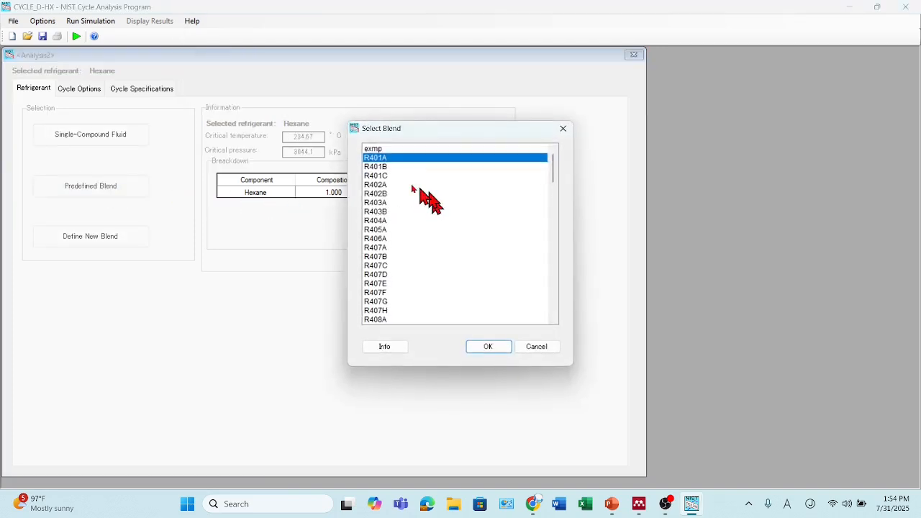
pyautogui.scroll(-8, 396, 214)
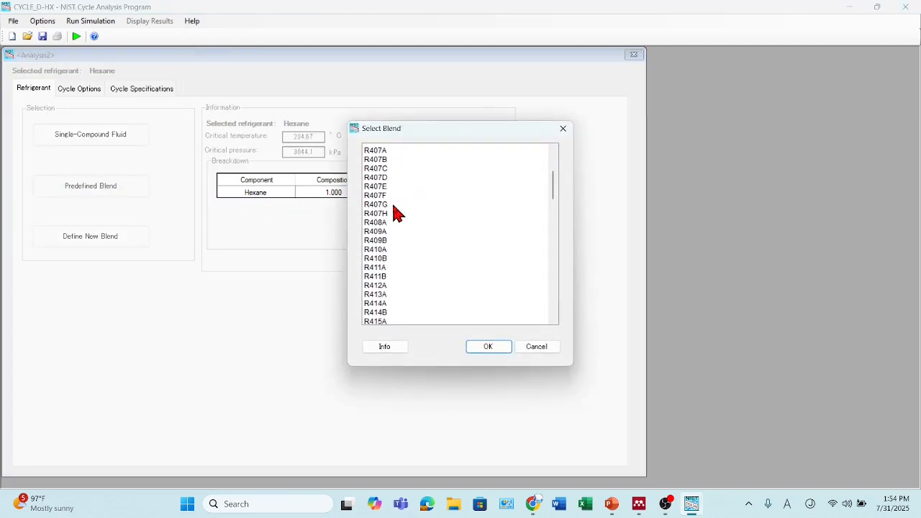
pyautogui.scroll(-13, 398, 213)
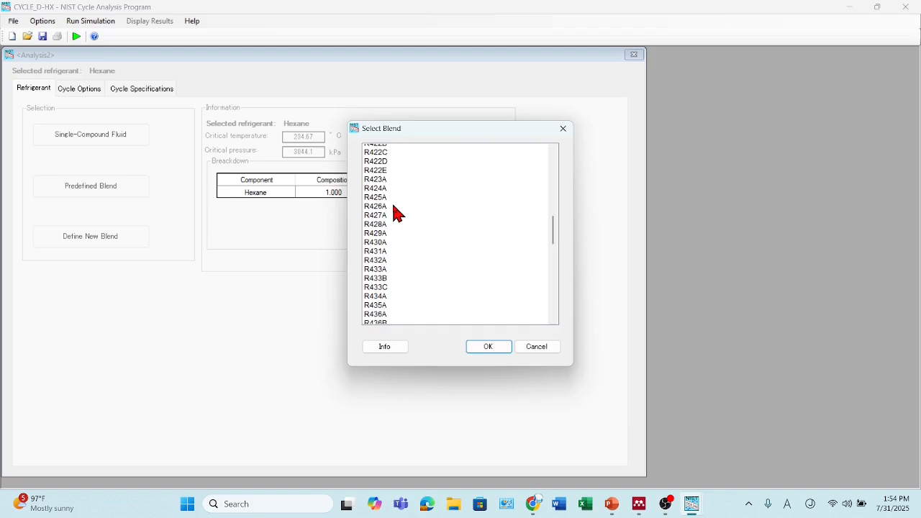
pyautogui.scroll(-4, 395, 210)
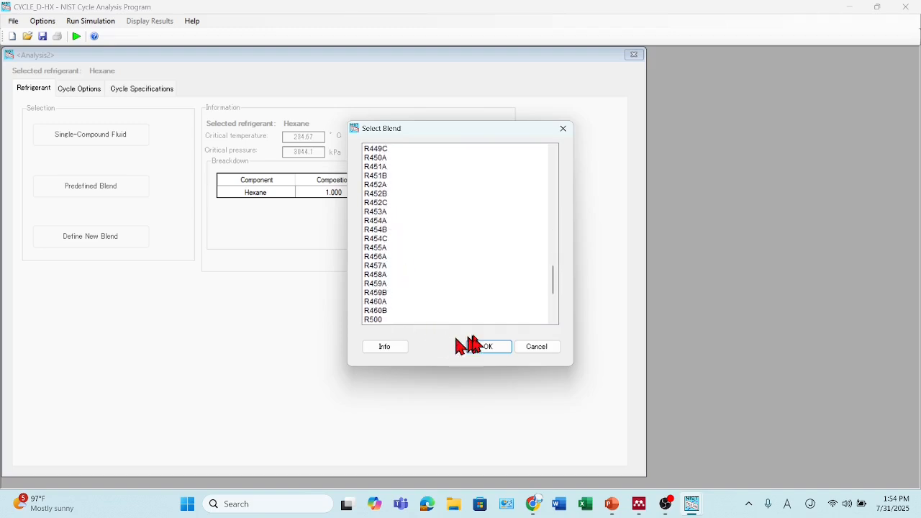
pyautogui.scroll(-2, 423, 265)
pyautogui.scroll(-4, 423, 269)
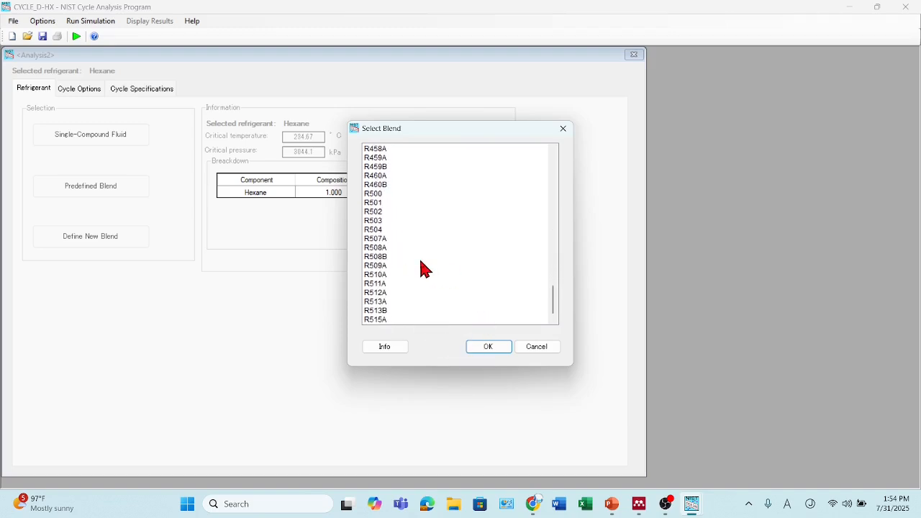
pyautogui.scroll(10, 423, 268)
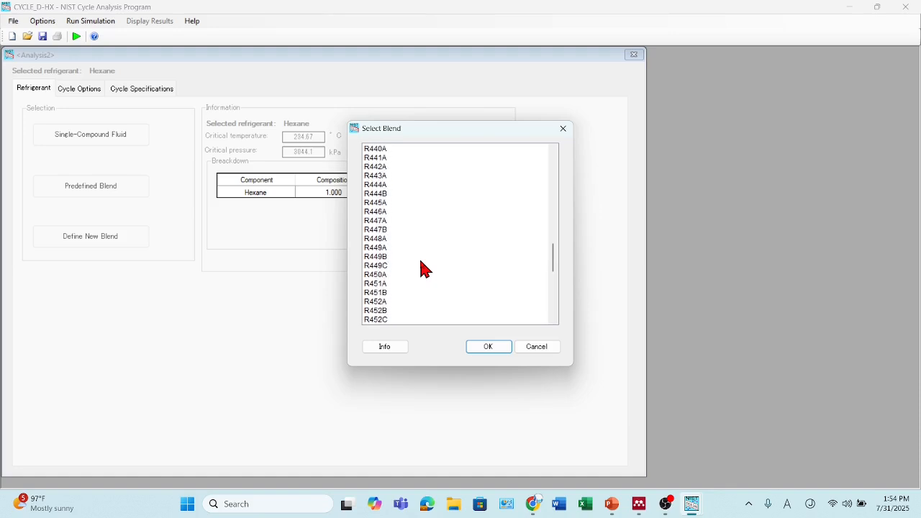
pyautogui.click(487, 349)
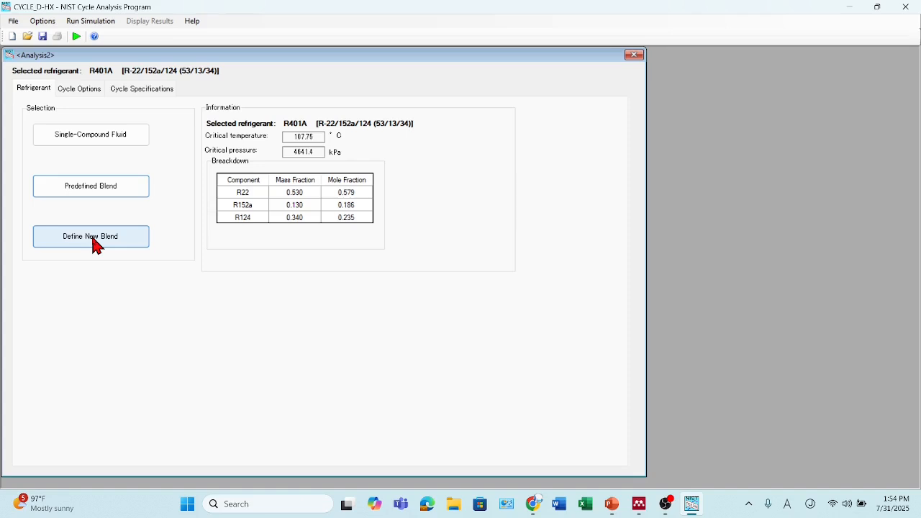
# - Define a new blend of acetone, ammonia, benzene, butane and butene, and try adding carbon dioxide as a sixth component
pyautogui.click(96, 243)
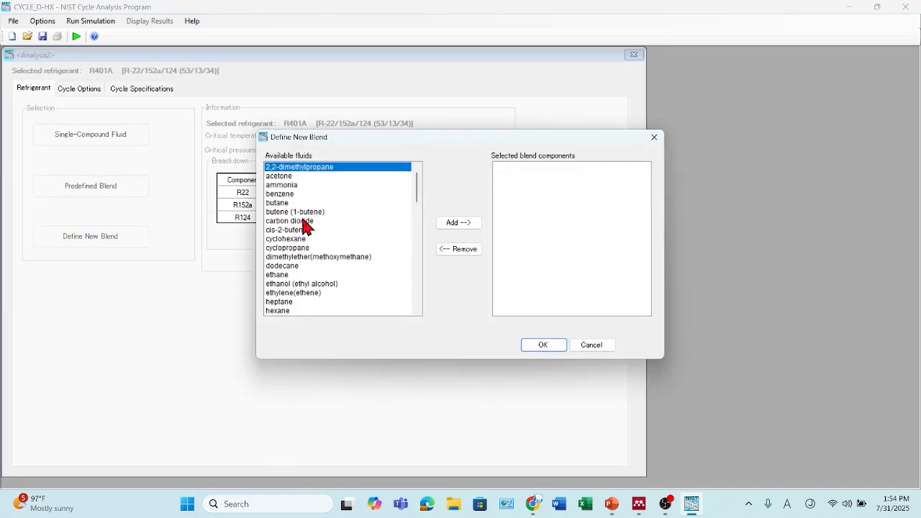
pyautogui.click(279, 176)
pyautogui.click(450, 224)
pyautogui.click(450, 225)
pyautogui.click(451, 225)
pyautogui.click(451, 225)
pyautogui.click(450, 225)
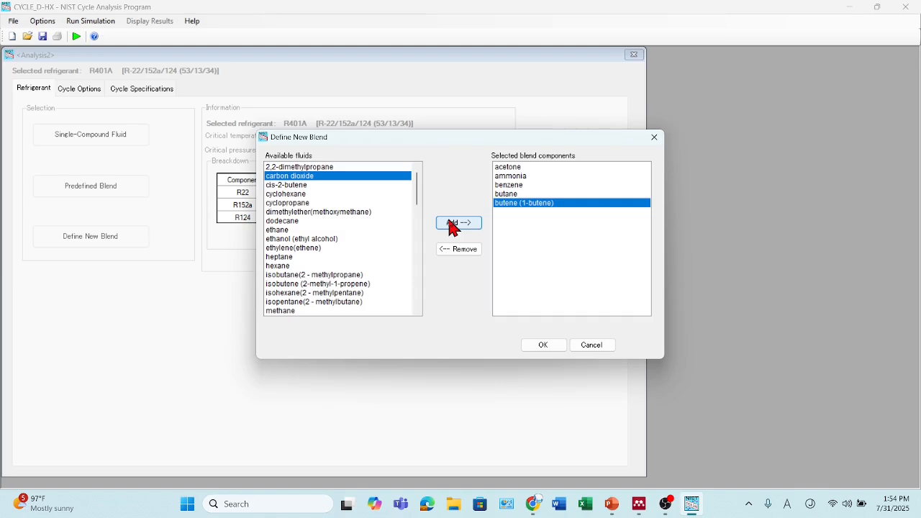
pyautogui.click(454, 224)
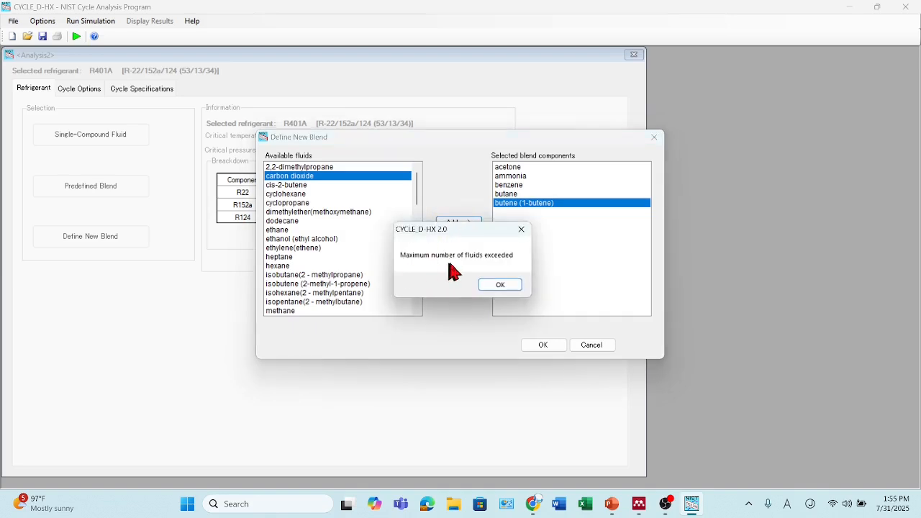
pyautogui.click(506, 285)
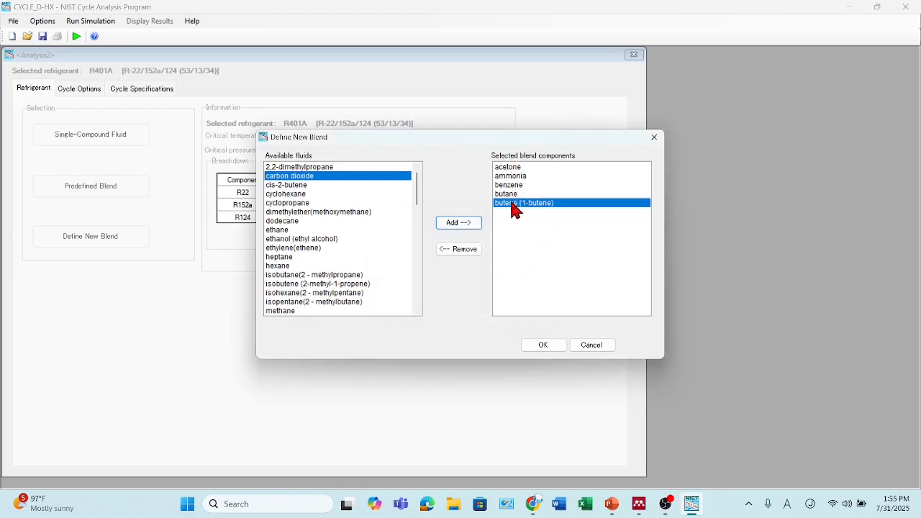
pyautogui.click(543, 346)
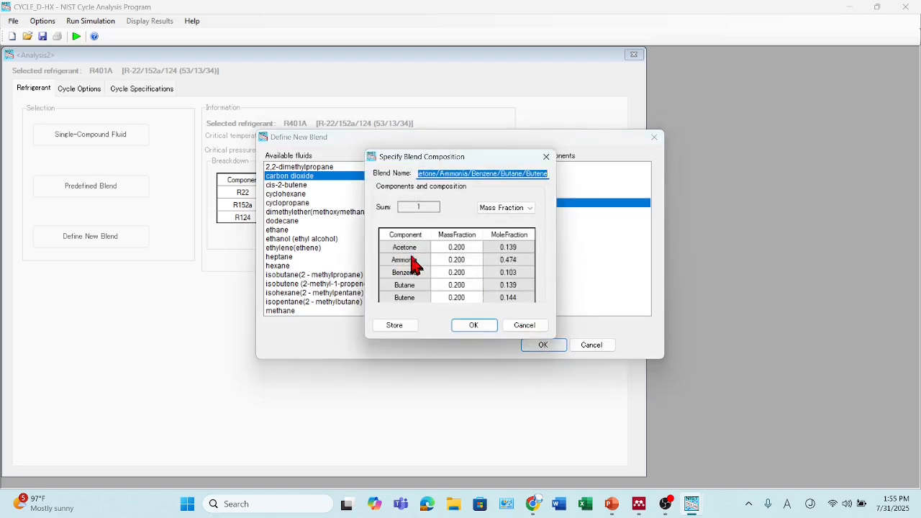
# - Store the new blend with its mass-fraction composition under the file name R111 and reselect it from the predefined blends
pyautogui.click(530, 208)
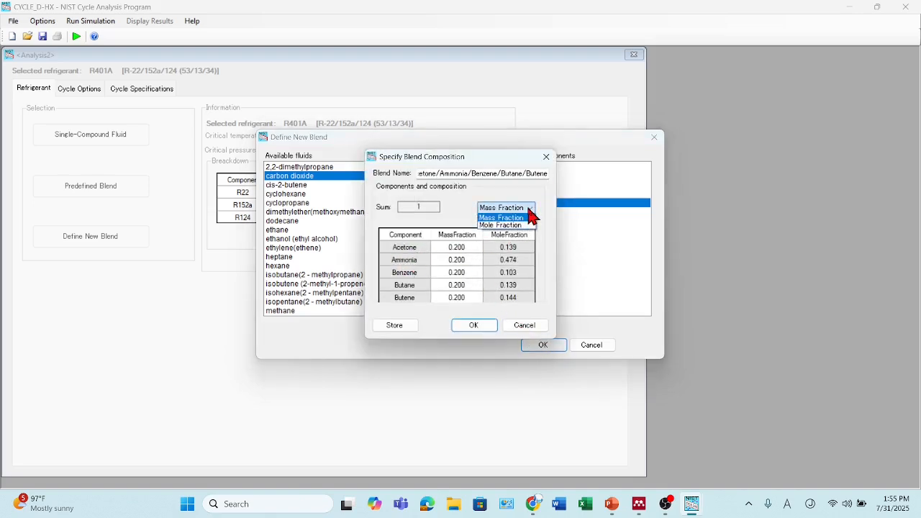
pyautogui.click(456, 258)
pyautogui.click(451, 258)
pyautogui.click(456, 273)
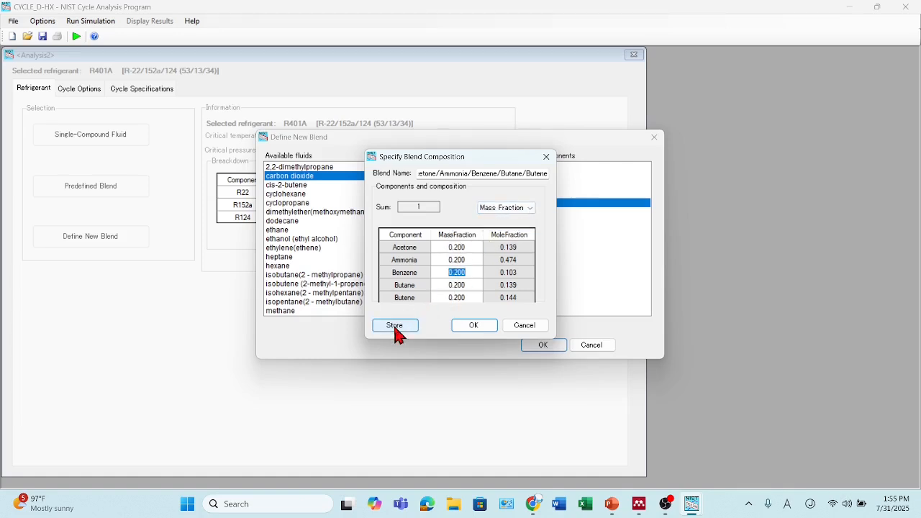
pyautogui.click(395, 326)
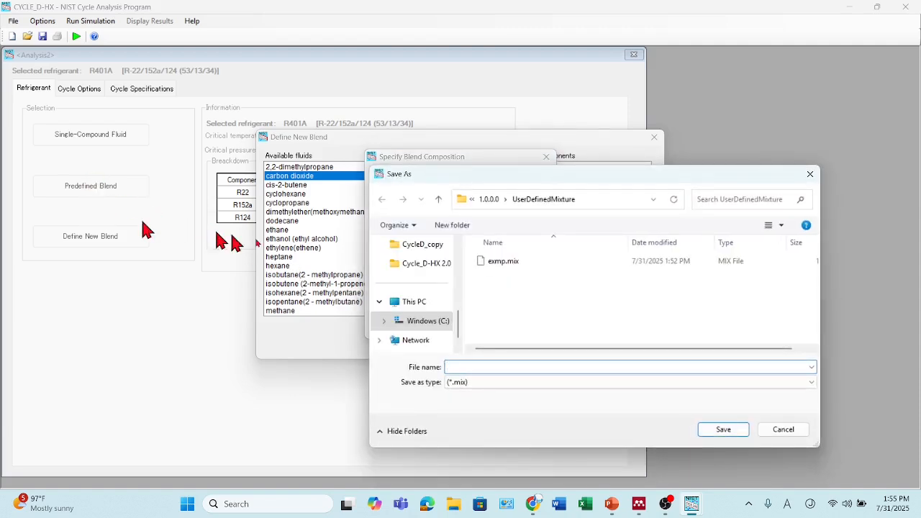
pyautogui.click(497, 260)
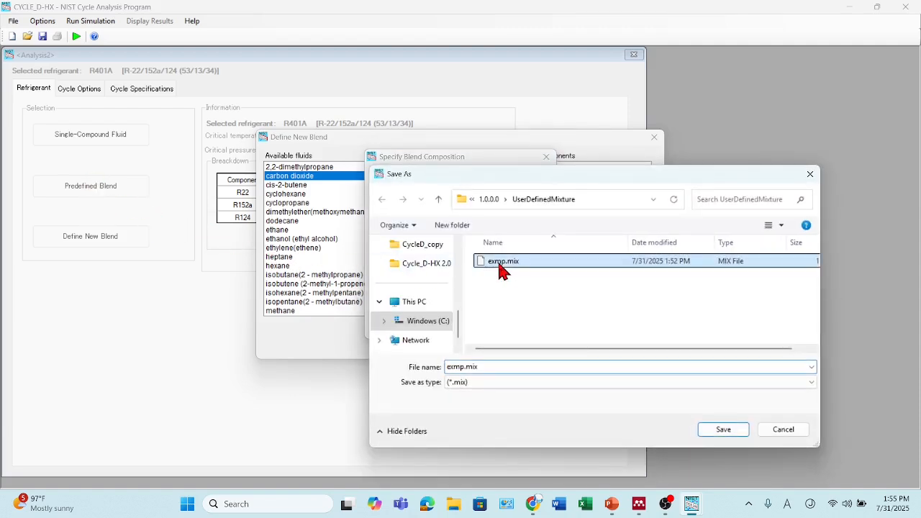
pyautogui.doubleClick(484, 363)
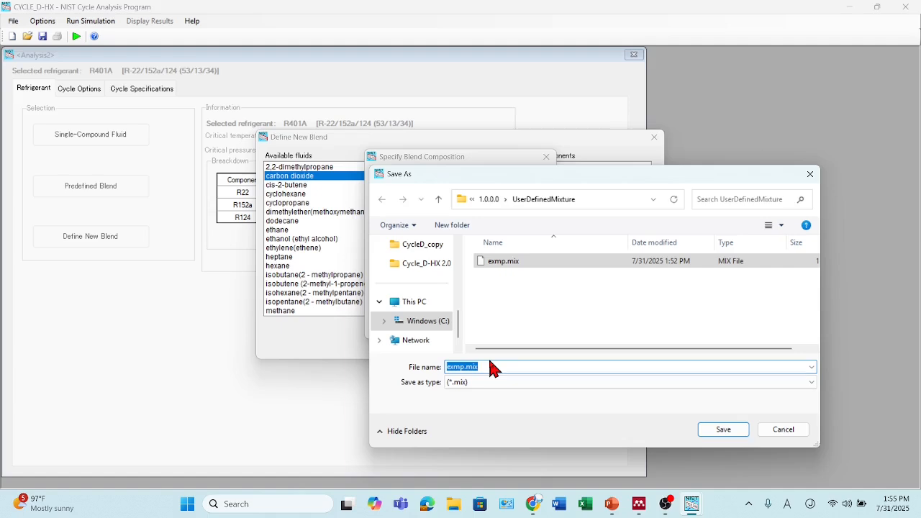
pyautogui.write('R111')
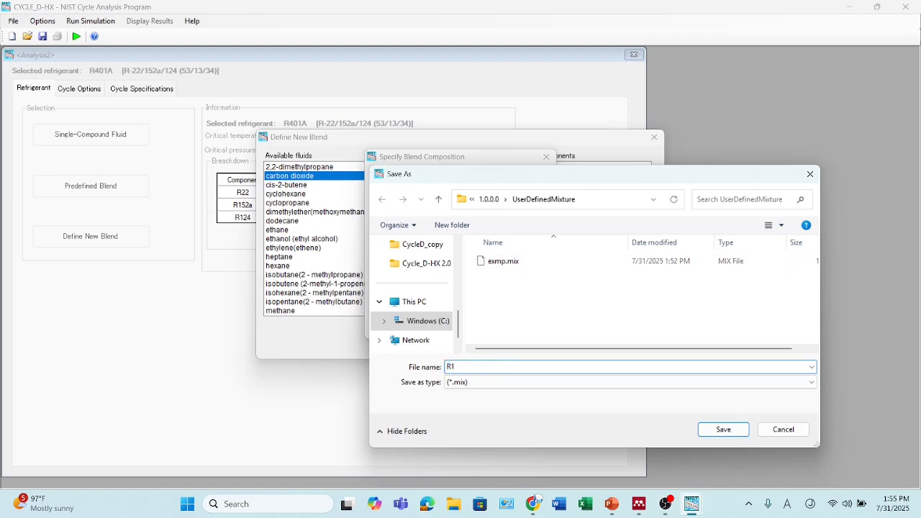
pyautogui.click(721, 429)
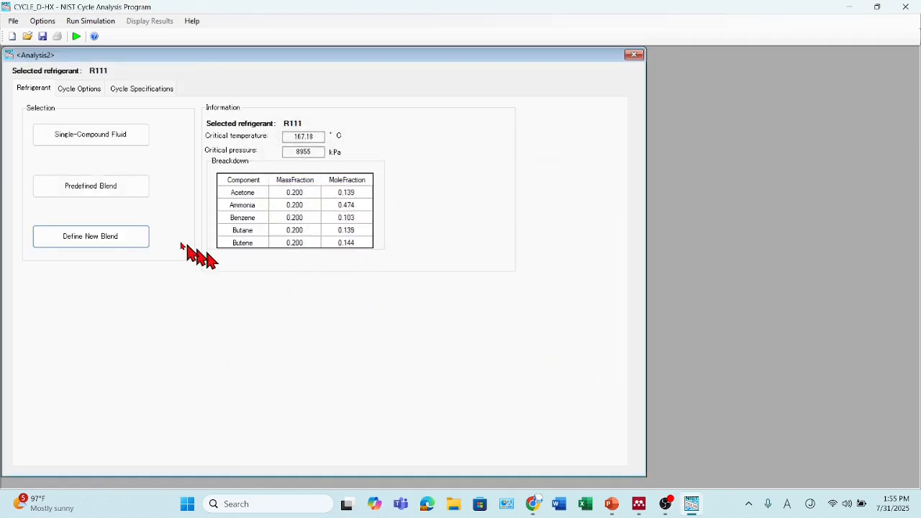
pyautogui.click(92, 193)
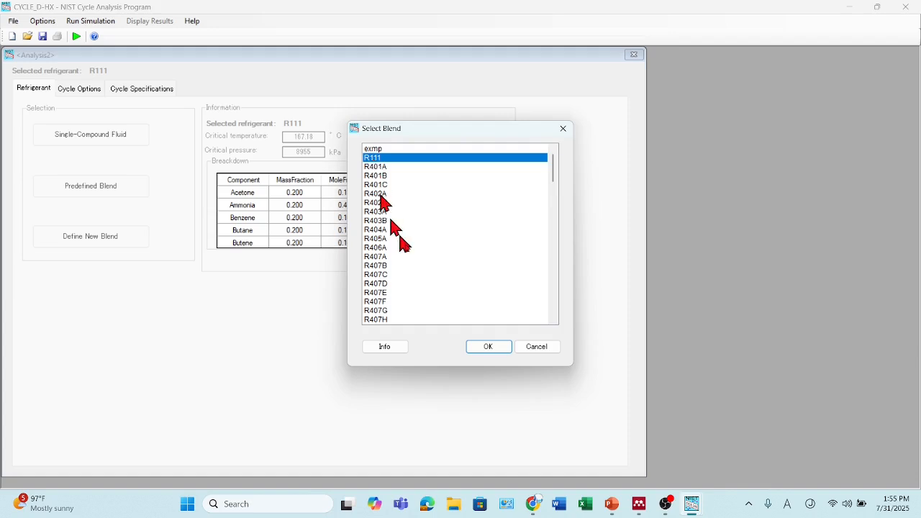
pyautogui.click(487, 348)
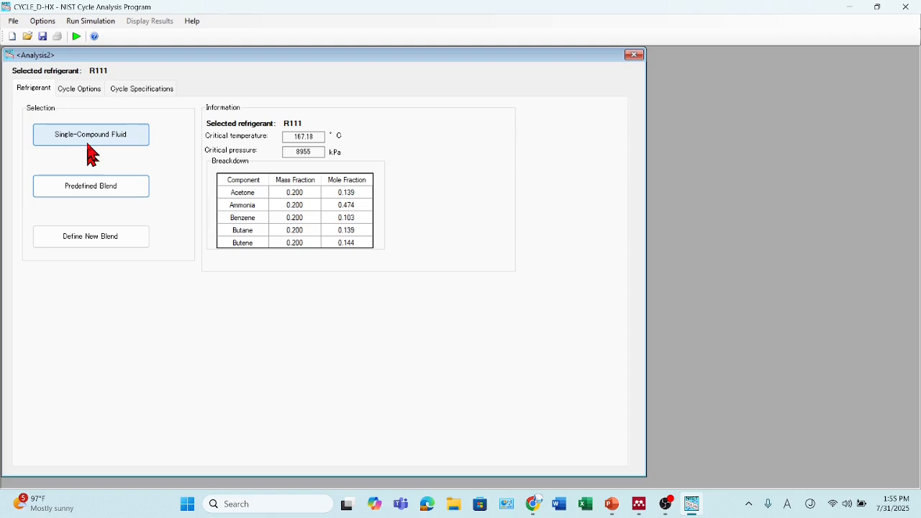
# - Set the refrigerant to the single-compound fluid ammonia
pyautogui.click(87, 139)
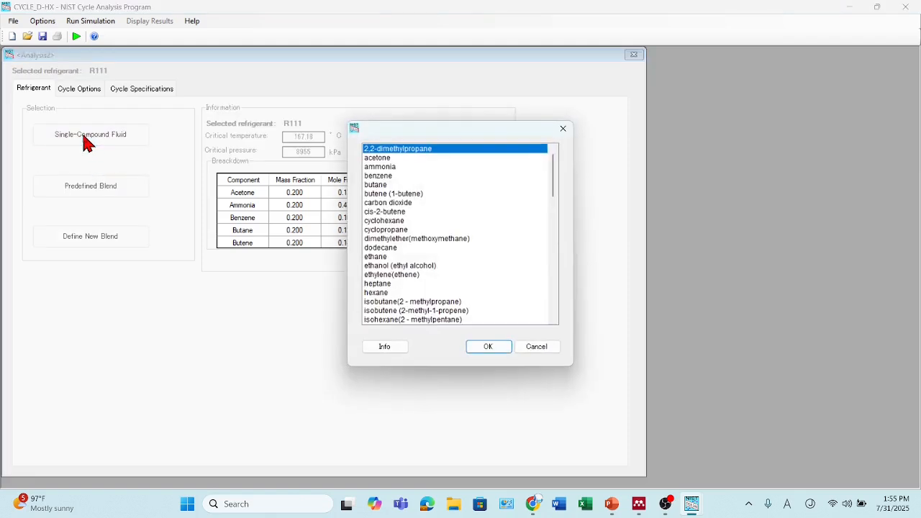
pyautogui.click(380, 168)
pyautogui.click(489, 344)
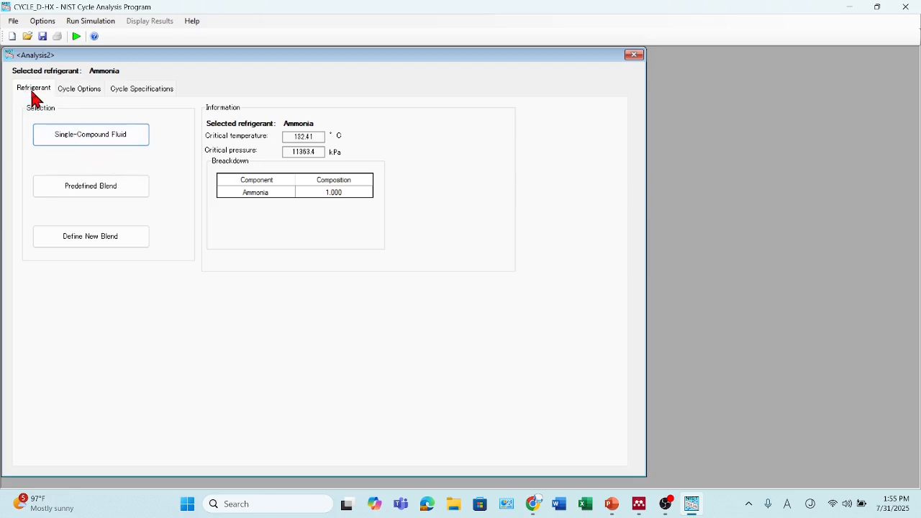
# - Preview the Two-Stage Economizer, Two-Stage Compression with Intercooling and Three-Stage Economizer cycle types, and return to Single Stage
pyautogui.click(83, 92)
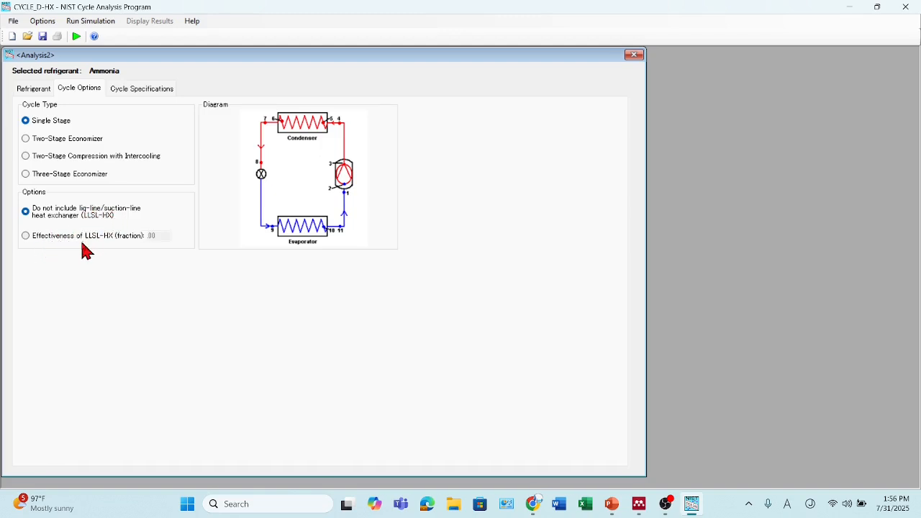
pyautogui.click(28, 139)
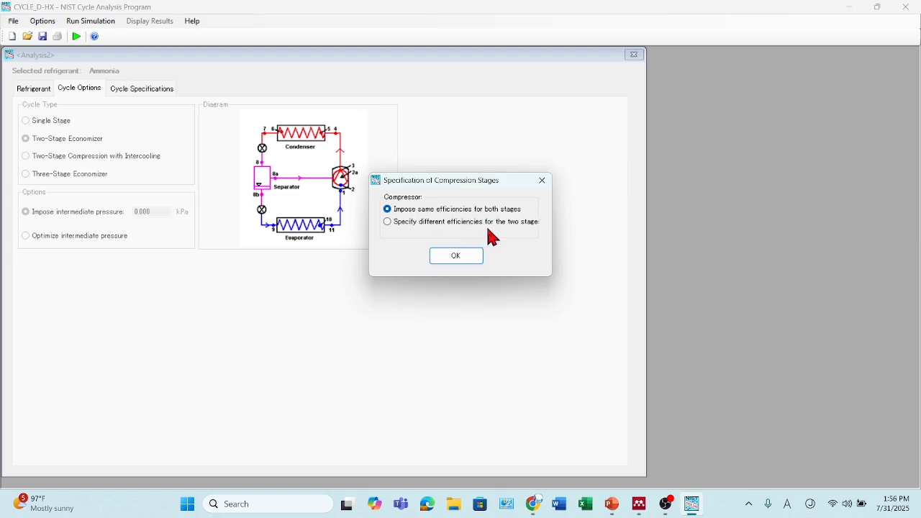
pyautogui.click(455, 256)
pyautogui.click(28, 157)
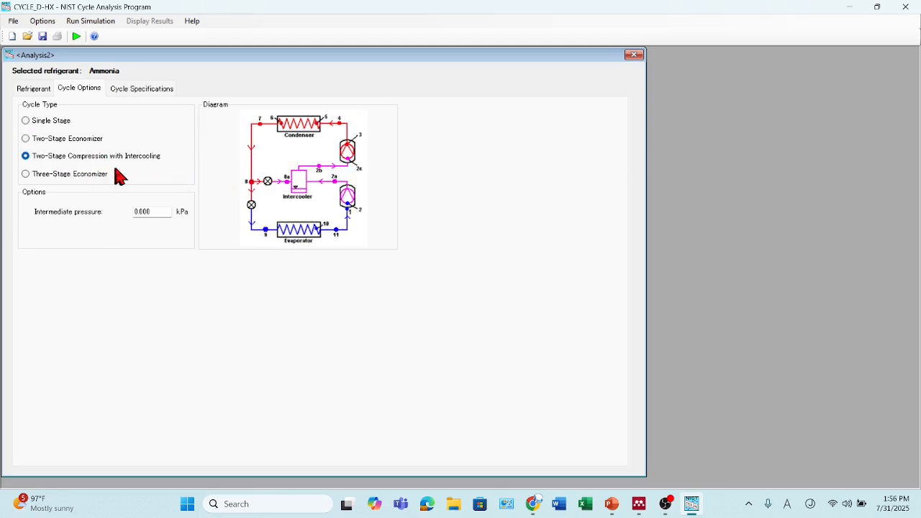
pyautogui.click(27, 175)
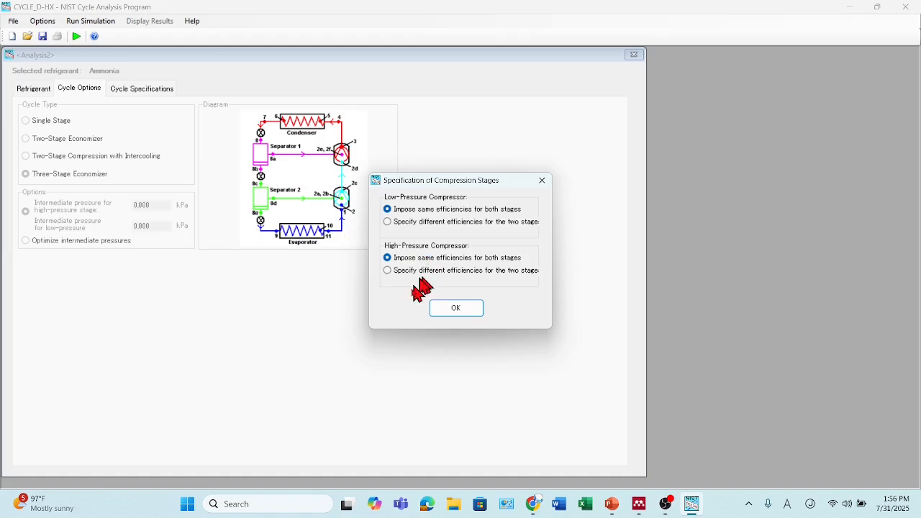
pyautogui.click(453, 308)
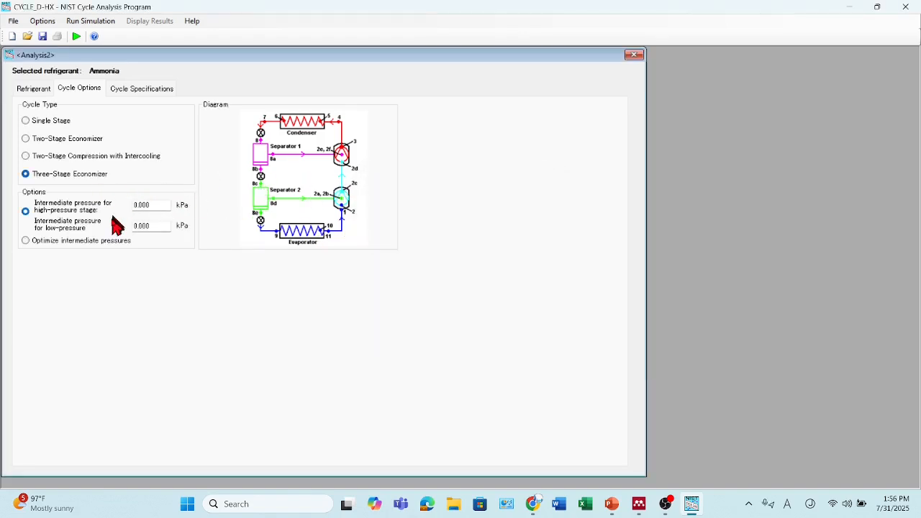
pyautogui.click(27, 122)
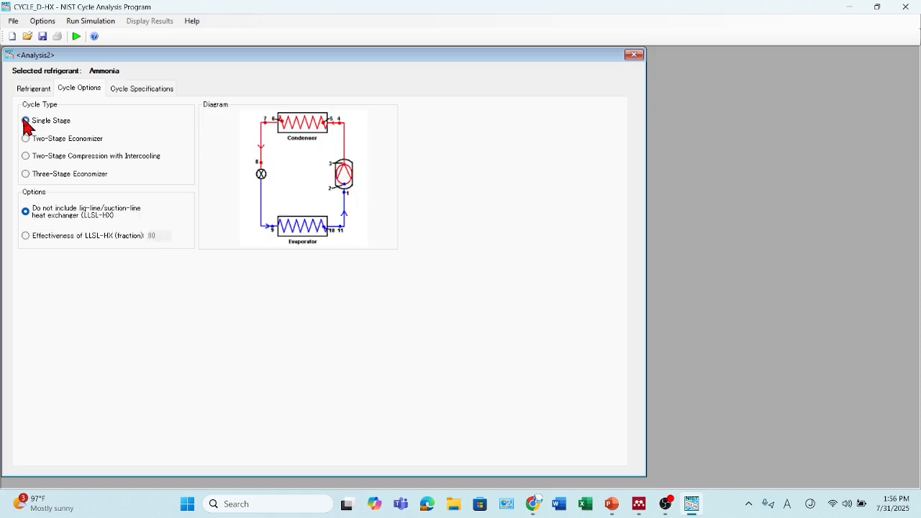
# - Close the ammonia analysis and open the saved case R410A AC-40 Basic Case.xml from the Cycle_D-HX 2.0 folder
pyautogui.click(143, 89)
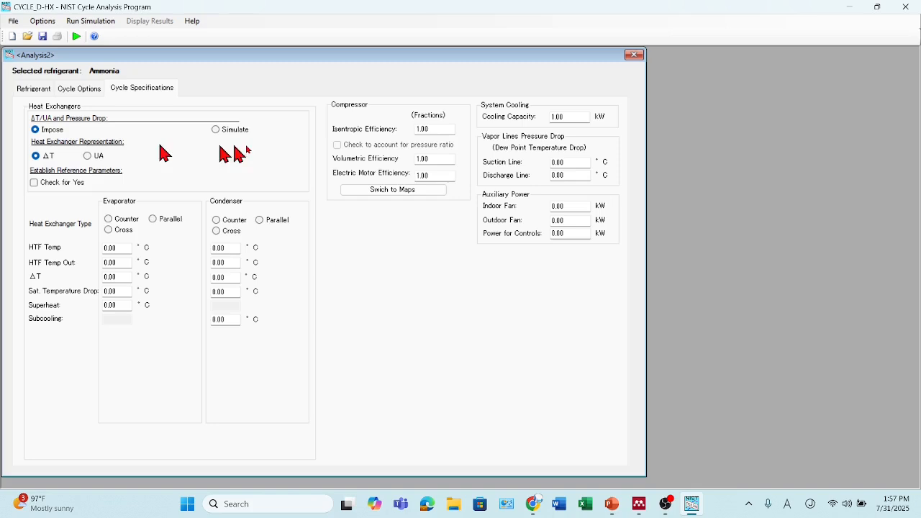
pyautogui.click(638, 57)
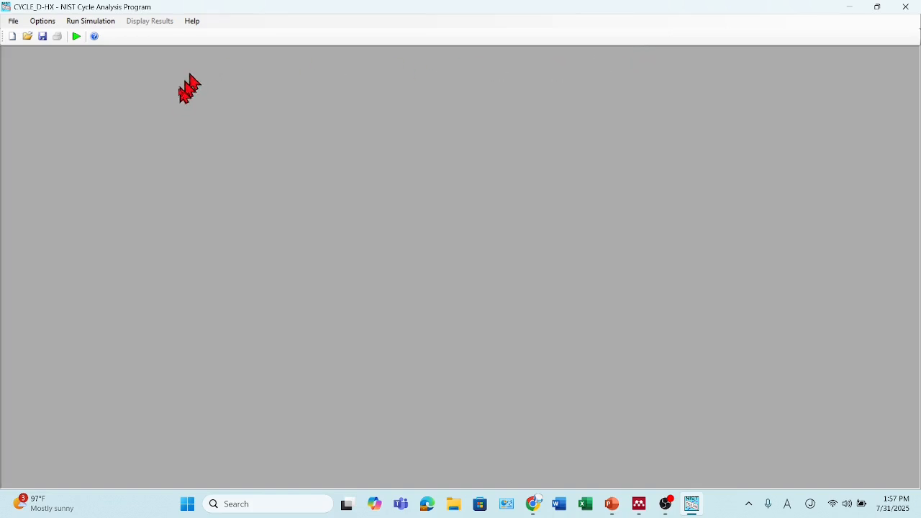
pyautogui.click(15, 23)
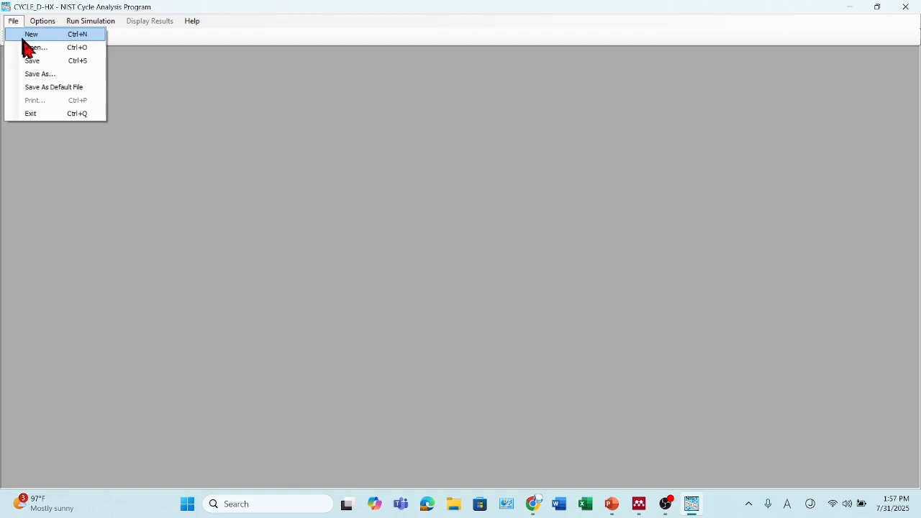
pyautogui.click(35, 49)
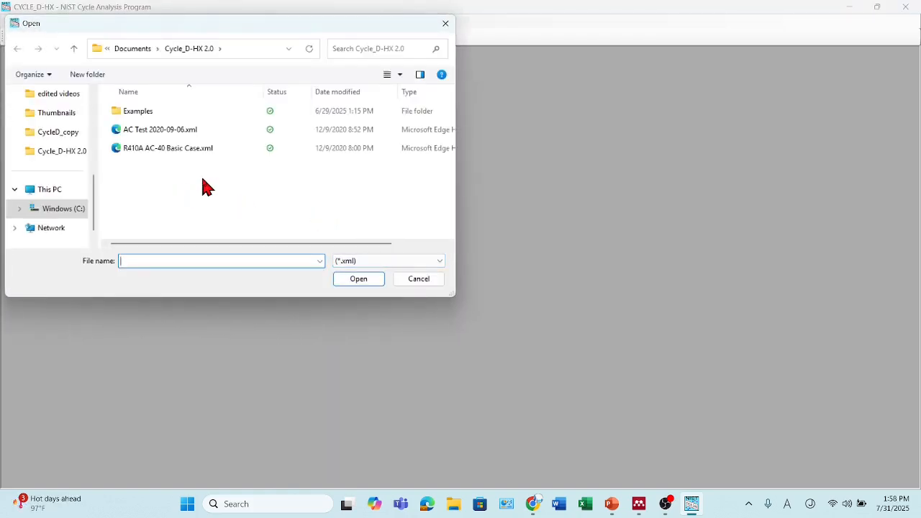
pyautogui.click(144, 153)
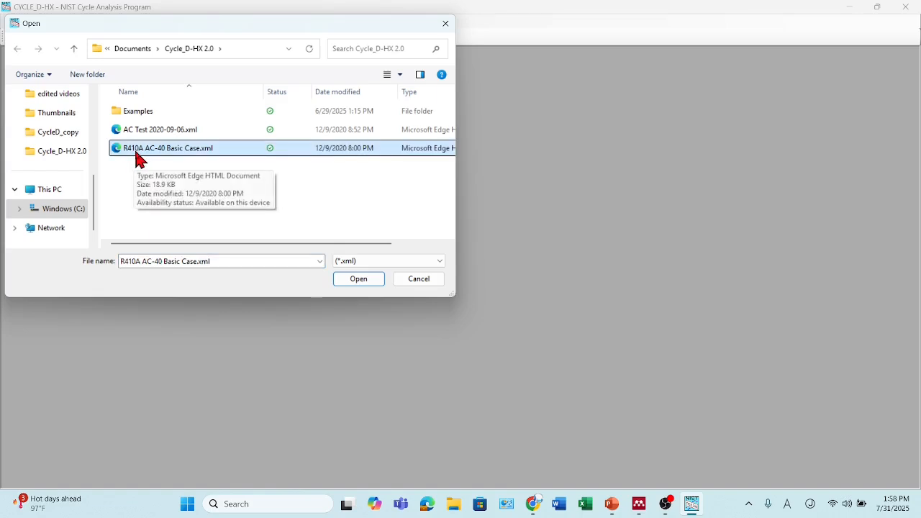
pyautogui.click(140, 132)
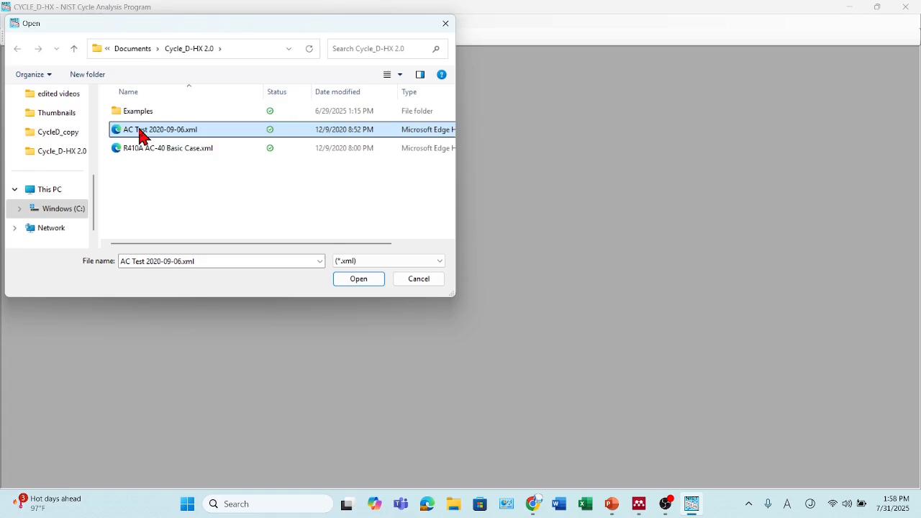
pyautogui.doubleClick(135, 114)
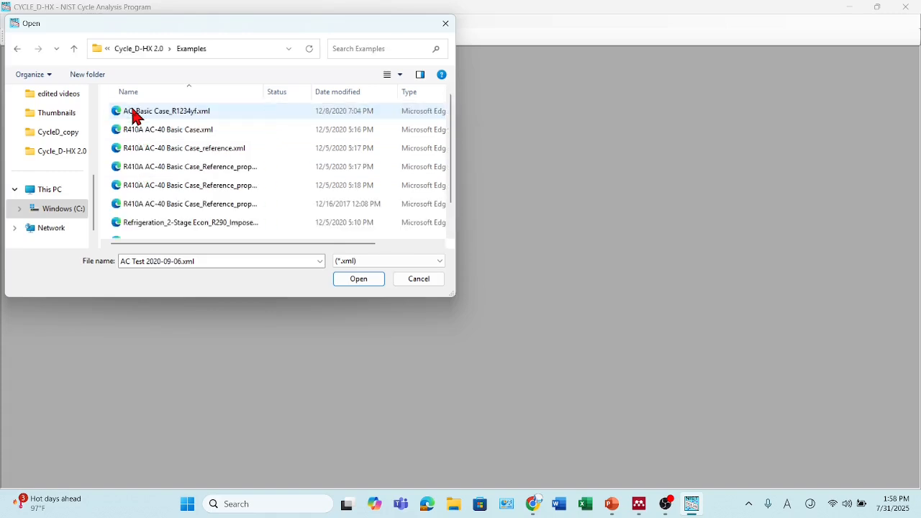
pyautogui.click(137, 50)
pyautogui.click(140, 150)
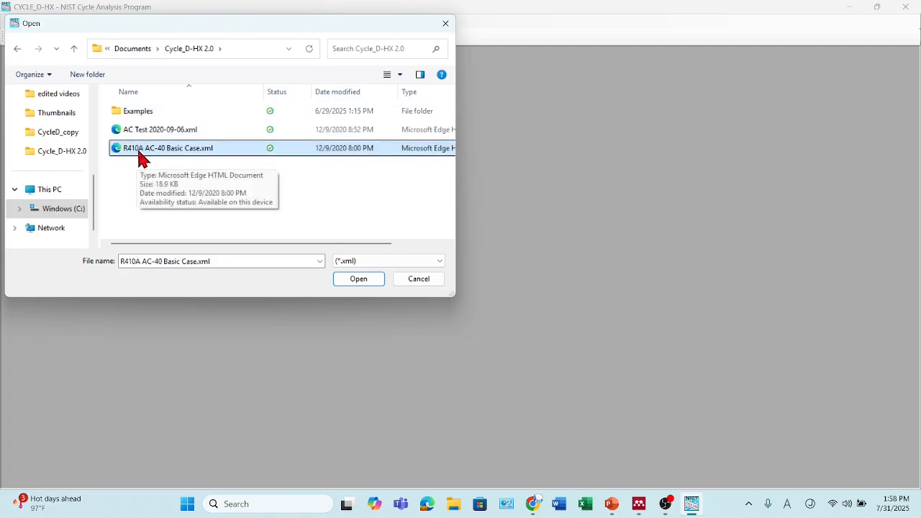
pyautogui.click(358, 280)
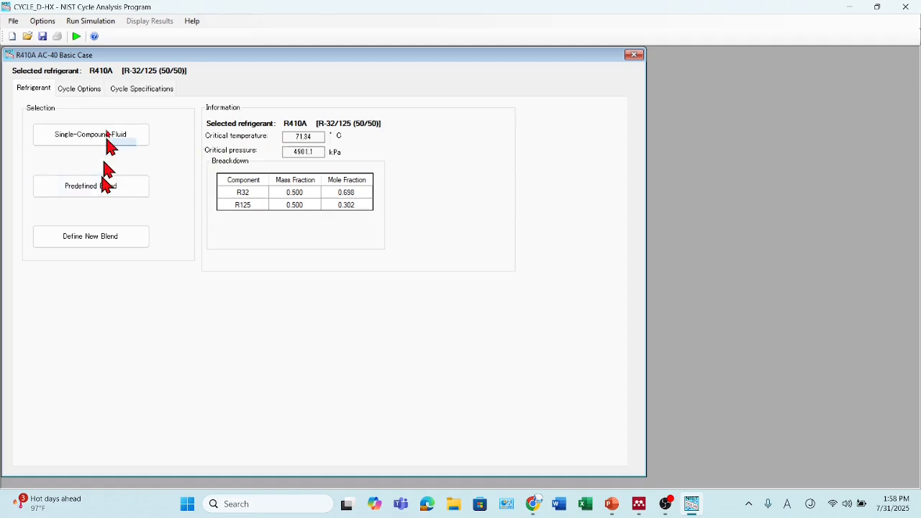
# - Review the R410A case's cycle options and specifications, including the available evaporator and condenser pressure drop specification choices
pyautogui.click(81, 90)
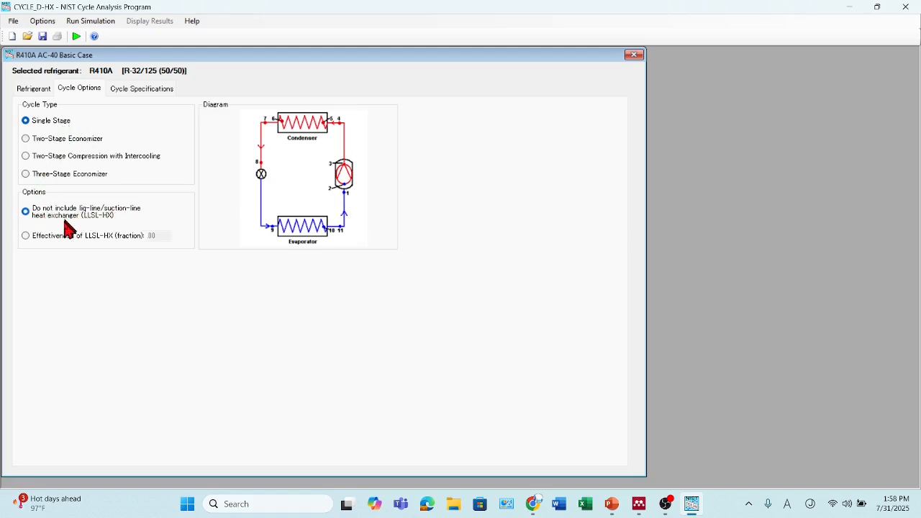
pyautogui.click(128, 91)
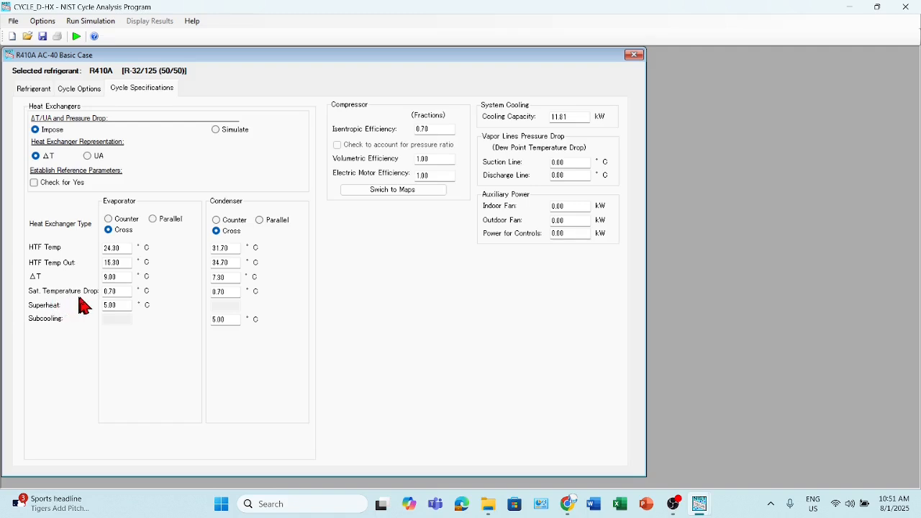
pyautogui.click(43, 23)
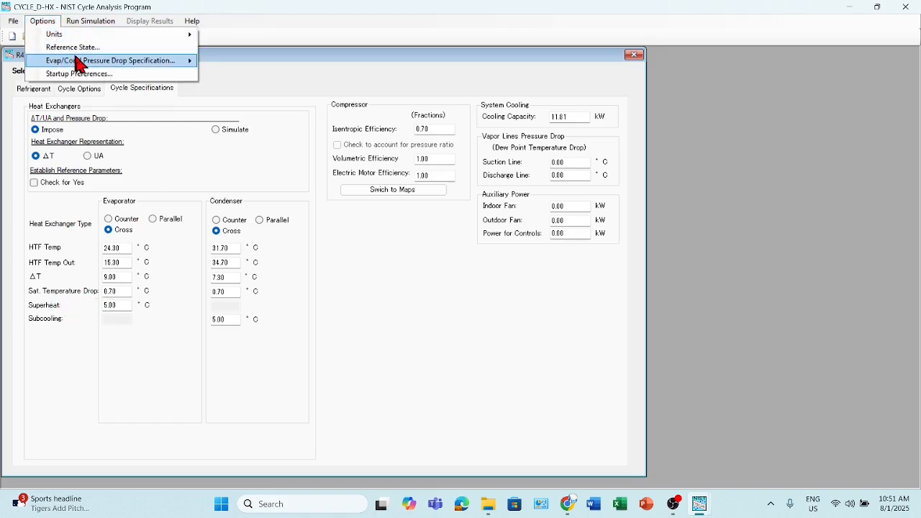
pyautogui.moveTo(79, 63)
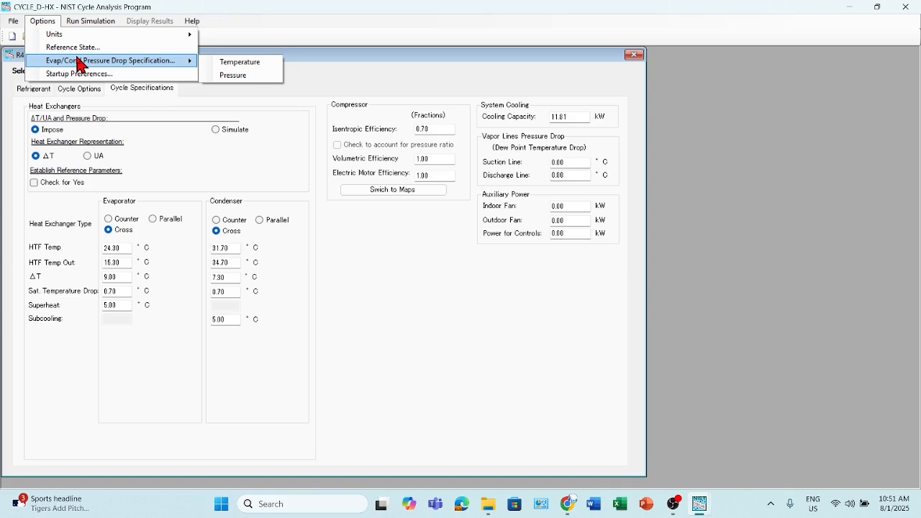
pyautogui.click(63, 301)
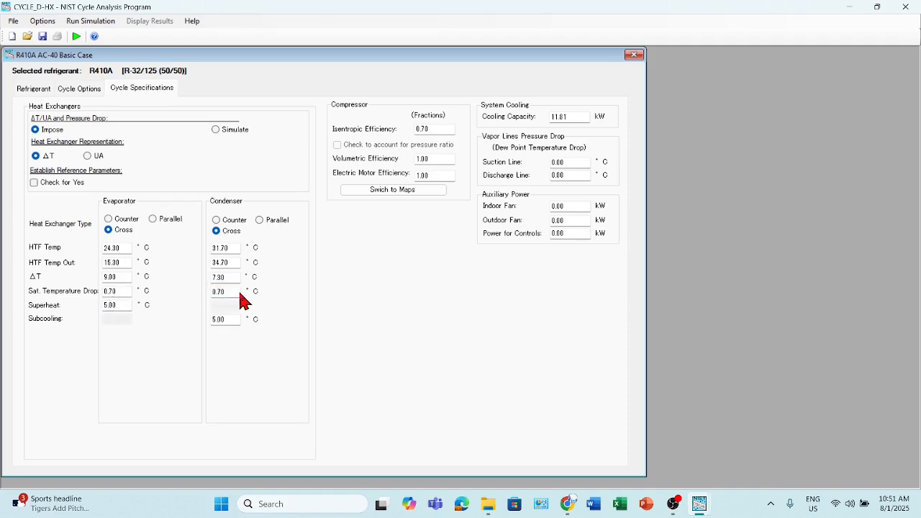
pyautogui.moveTo(46, 324)
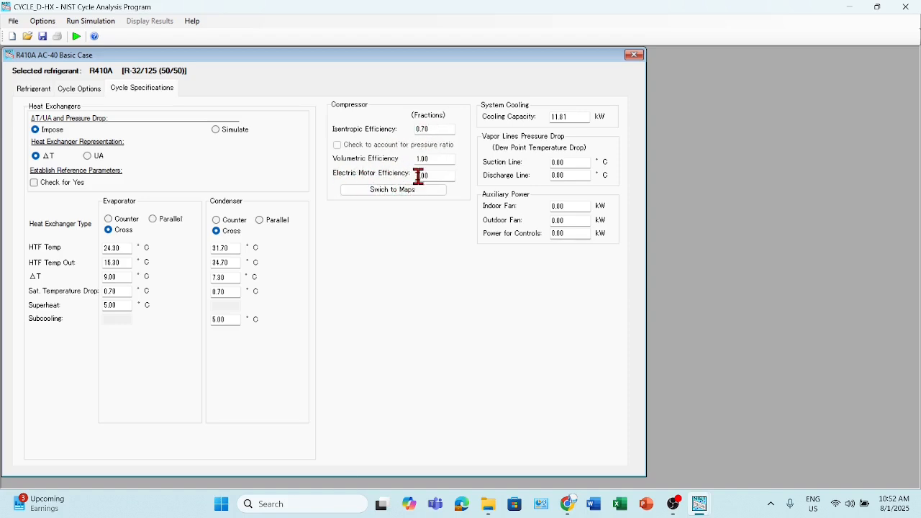
# - Look through the available compressor maps and return the compressor specification to efficiencies
pyautogui.click(382, 191)
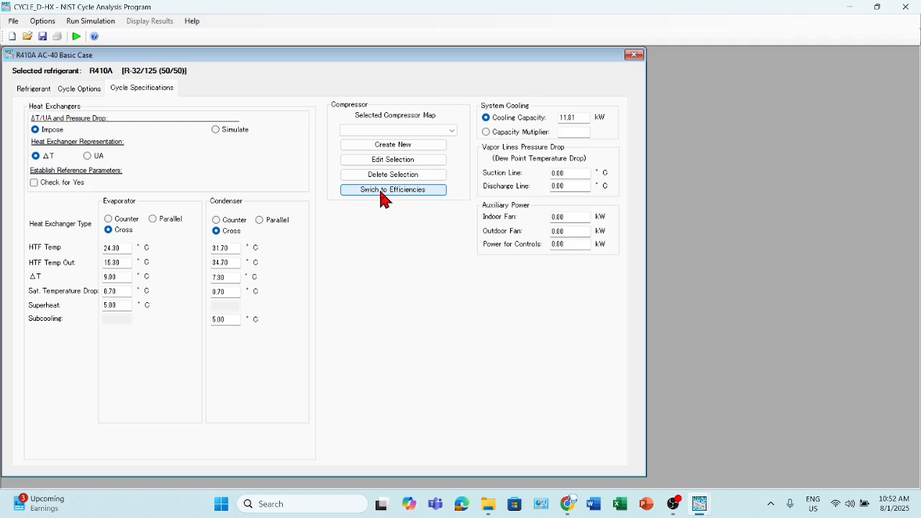
pyautogui.click(421, 130)
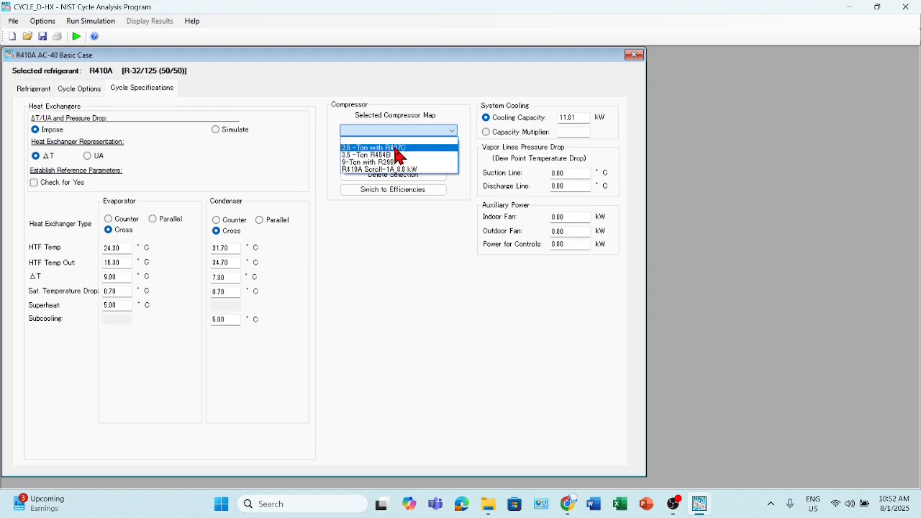
pyautogui.click(442, 131)
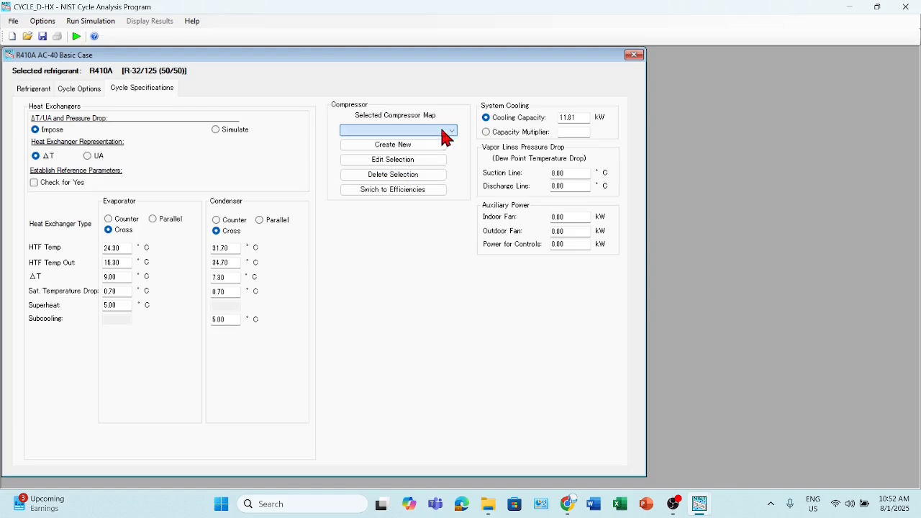
pyautogui.click(392, 190)
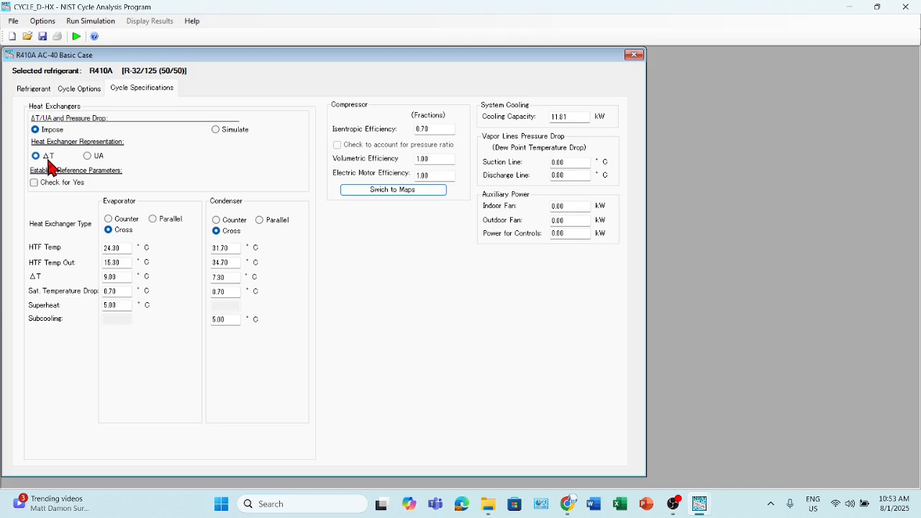
# - Enable establishing reference parameters for the heat exchangers with the ΔT representation and run the simulation
pyautogui.click(48, 161)
pyautogui.click(34, 183)
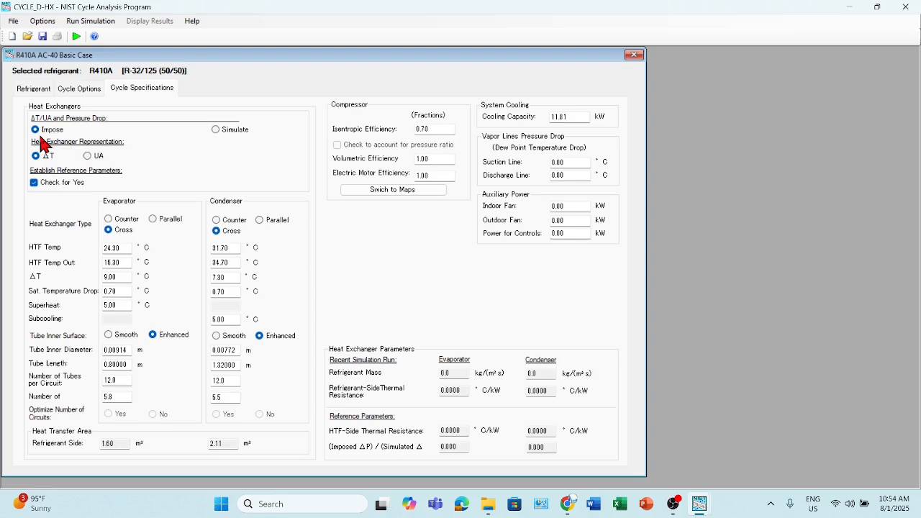
pyautogui.click(34, 182)
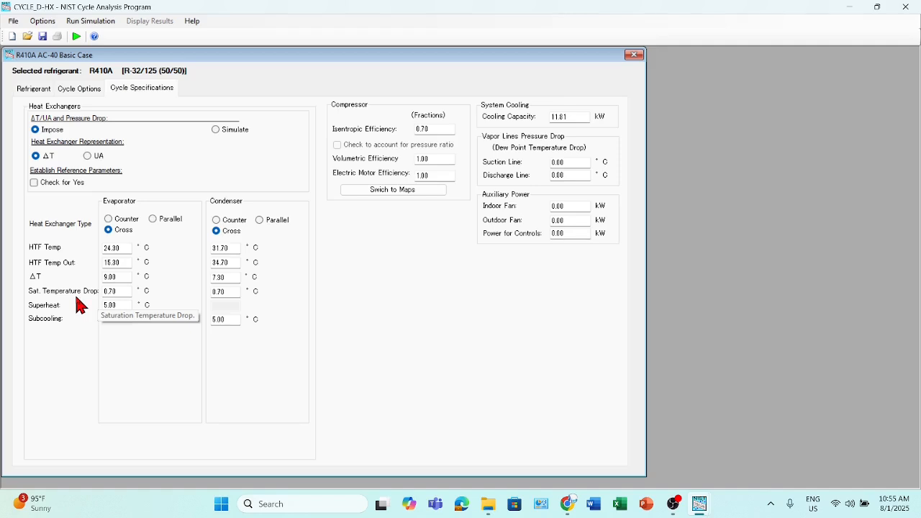
pyautogui.click(33, 185)
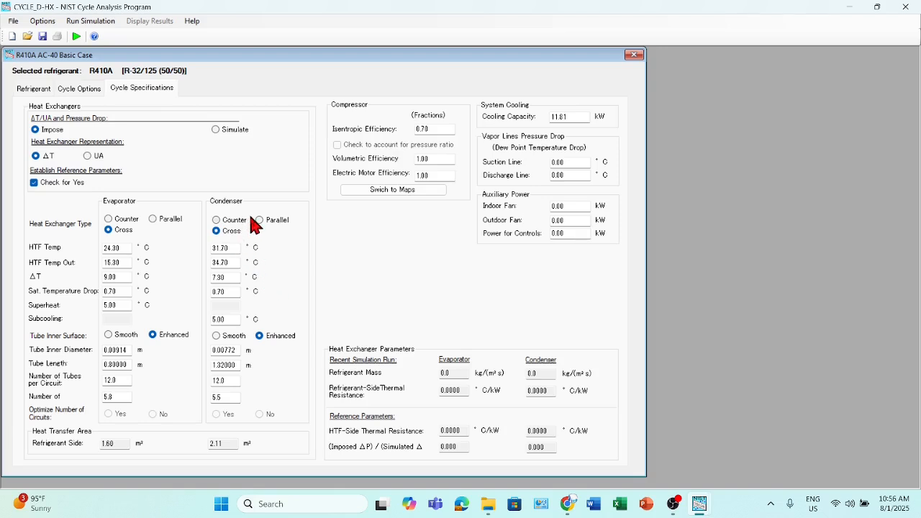
pyautogui.click(76, 37)
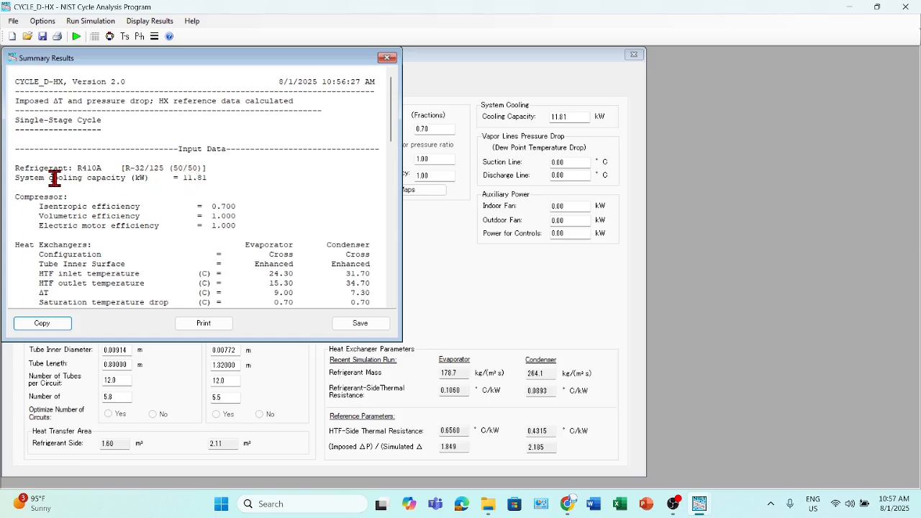
# - Examine the summary results, covering the cycle description, the input data and the thermodynamic cycle results table
pyautogui.moveTo(18, 101); pyautogui.dragTo(152, 101)
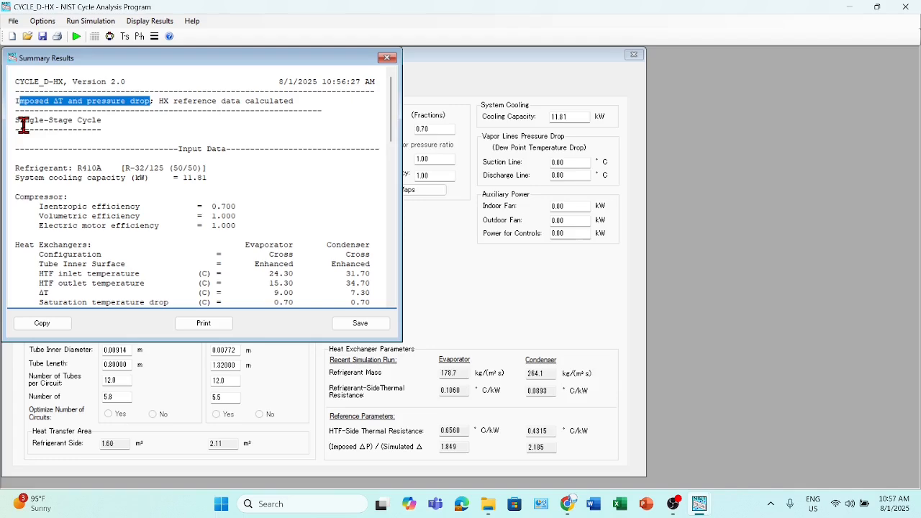
pyautogui.moveTo(25, 121); pyautogui.dragTo(139, 126)
pyautogui.scroll(-1, 133, 148)
pyautogui.scroll(-4, 131, 146)
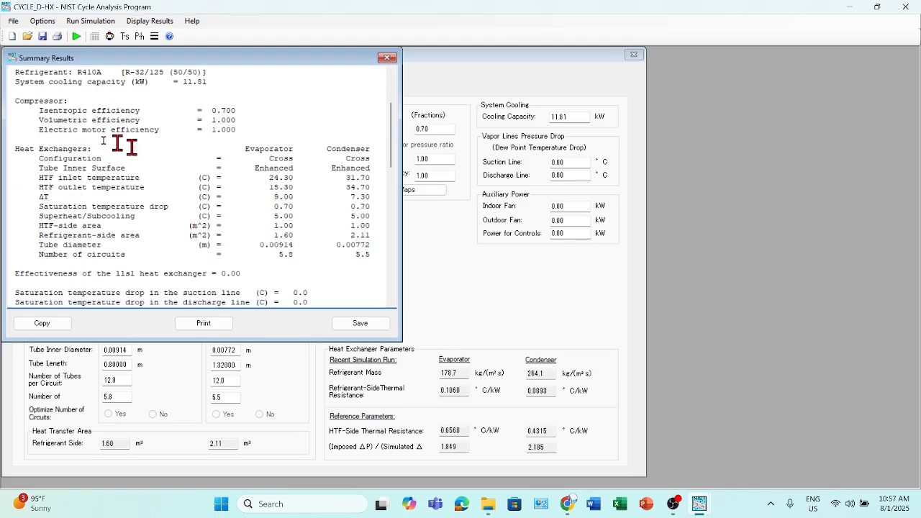
pyautogui.scroll(2, 46, 144)
pyautogui.scroll(1, 45, 144)
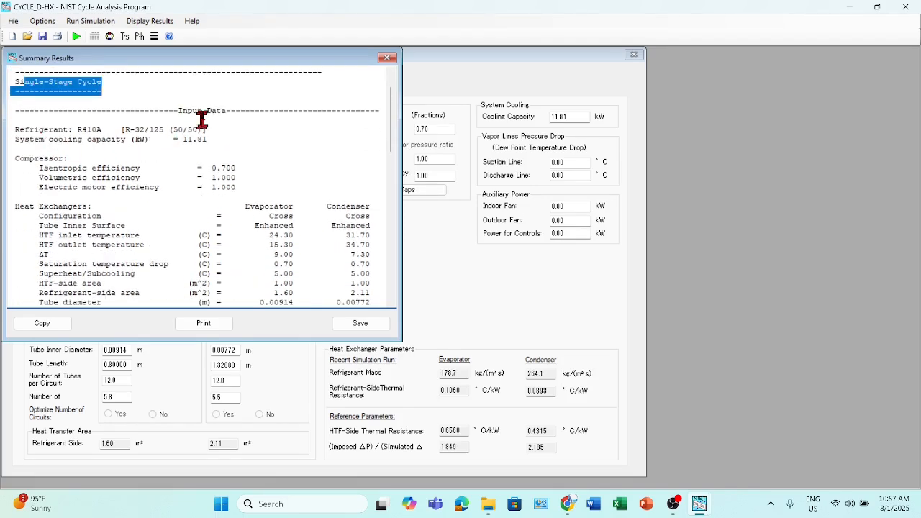
pyautogui.moveTo(179, 109); pyautogui.dragTo(247, 144)
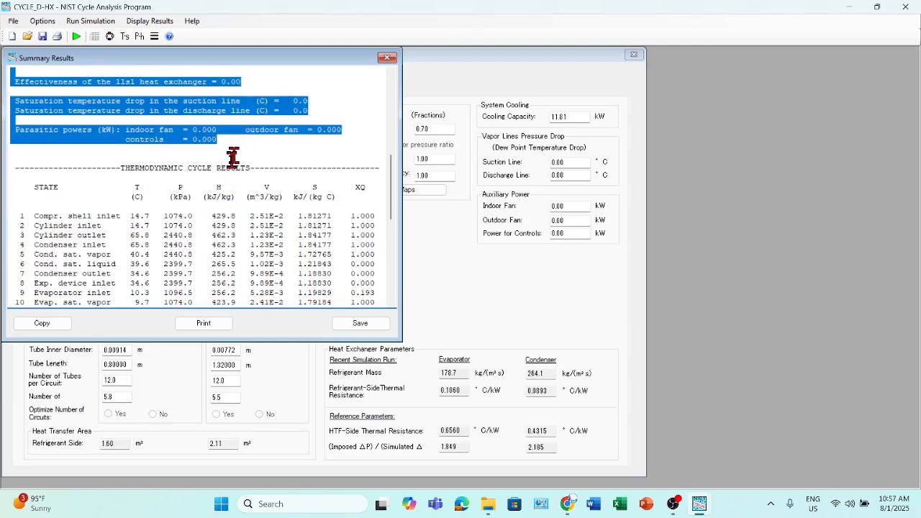
pyautogui.scroll(4, 226, 164)
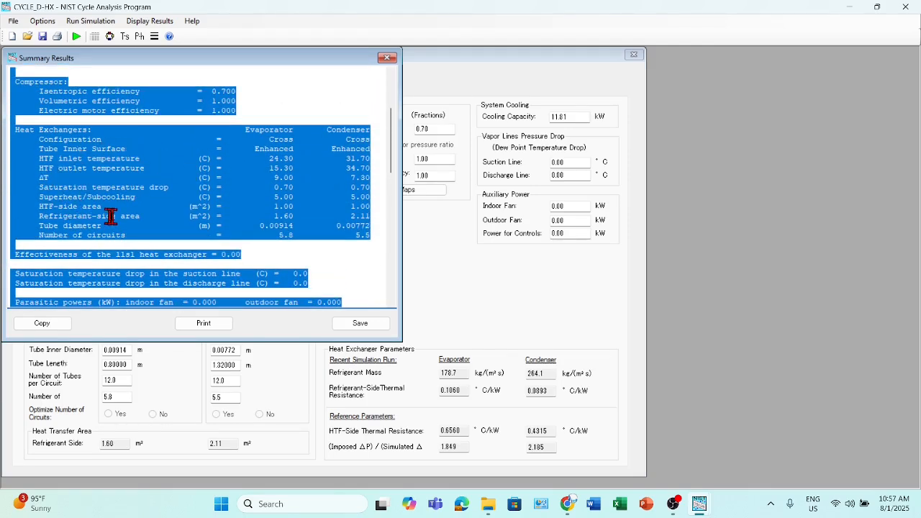
pyautogui.scroll(-4, 139, 175)
pyautogui.scroll(-4, 139, 176)
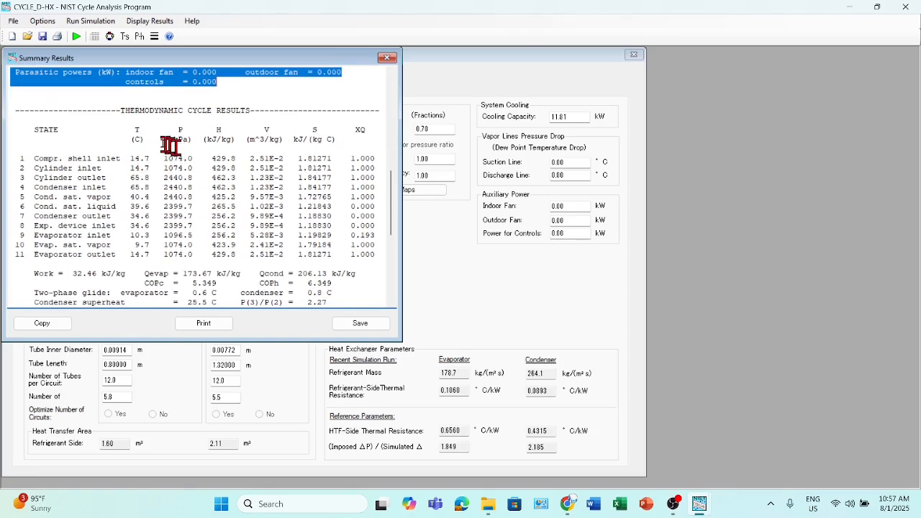
# - Examine the thermodynamic cycle table, the compressor and system results, and the evaporator and condenser mass flux and UA in the summary results
pyautogui.moveTo(45, 130); pyautogui.dragTo(341, 255)
pyautogui.scroll(-6, 95, 165)
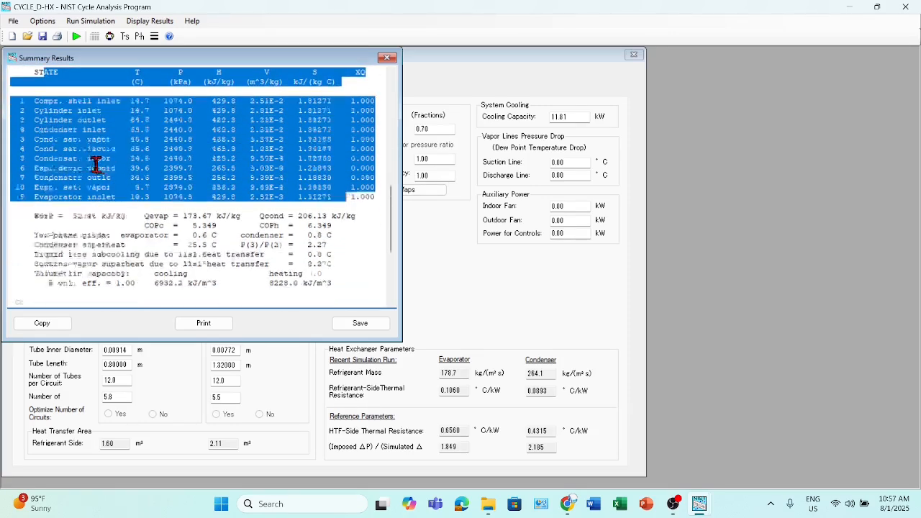
pyautogui.scroll(-3, 63, 188)
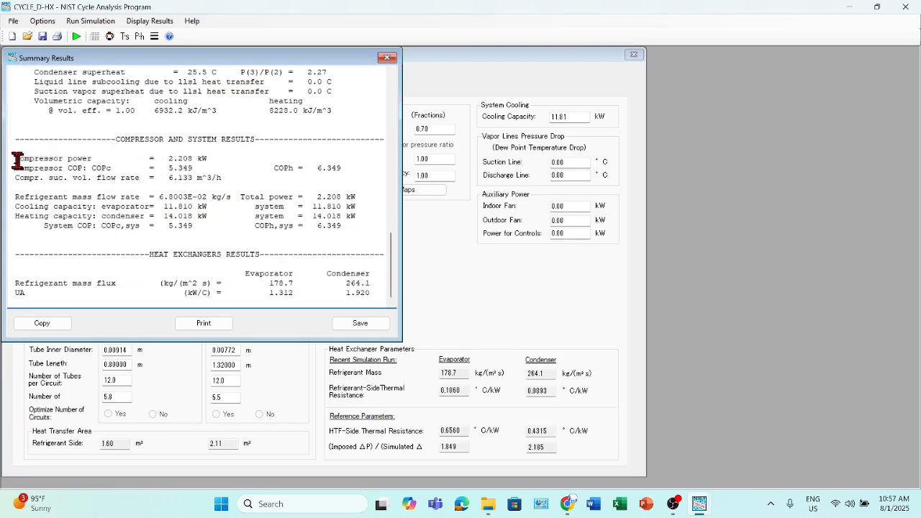
pyautogui.moveTo(20, 161); pyautogui.dragTo(353, 170)
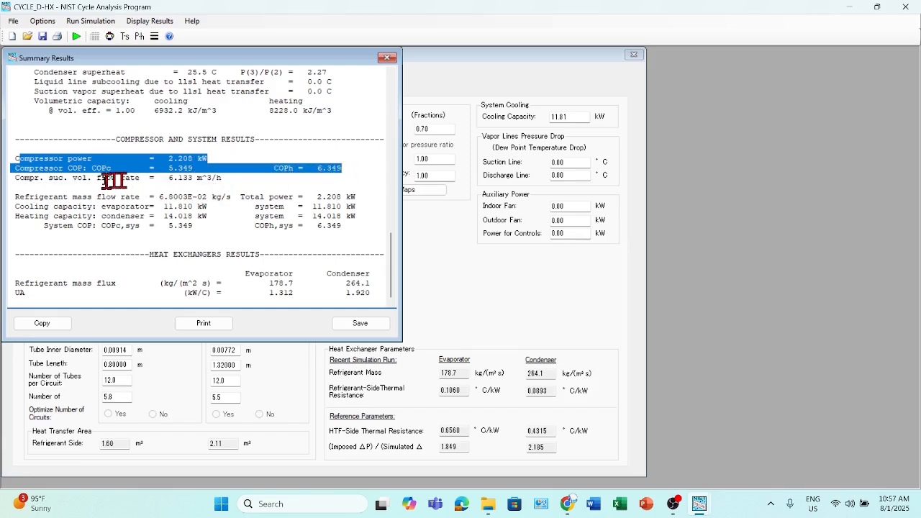
pyautogui.moveTo(28, 183); pyautogui.dragTo(58, 178)
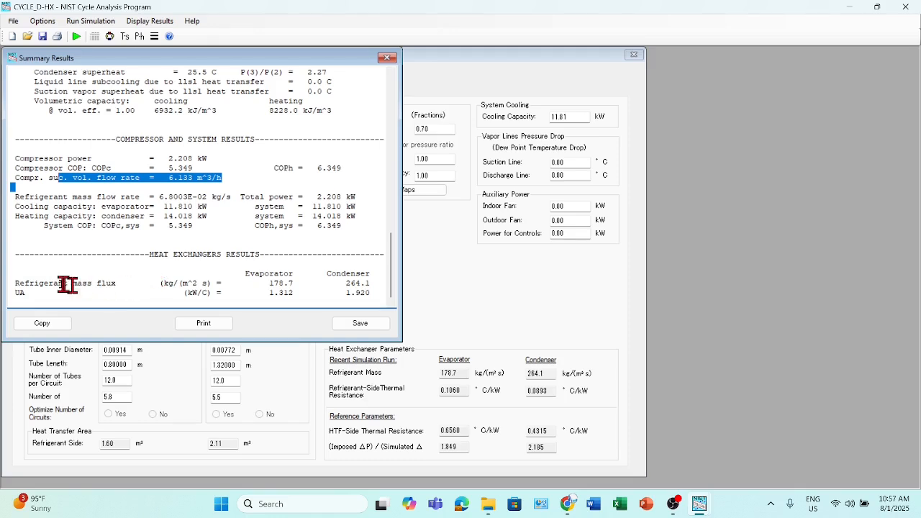
pyautogui.click(25, 282)
pyautogui.moveTo(20, 285); pyautogui.dragTo(370, 279)
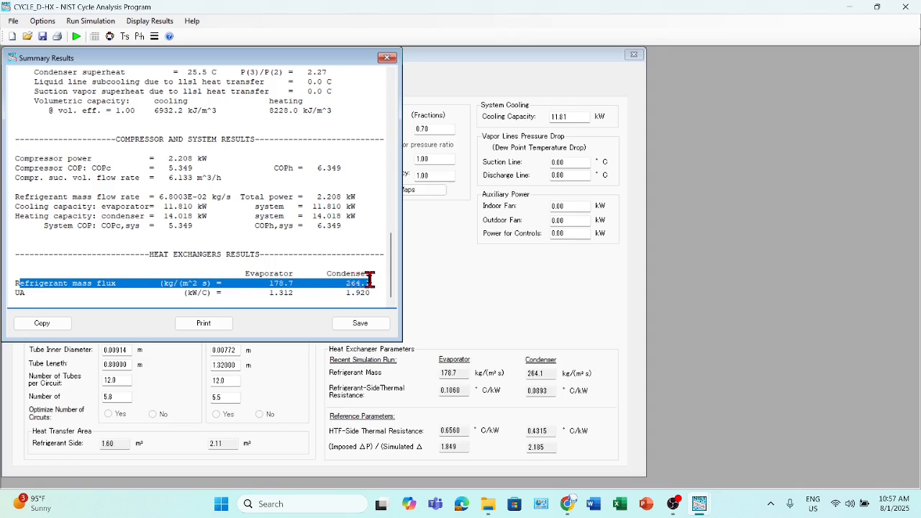
pyautogui.moveTo(18, 293); pyautogui.dragTo(369, 291)
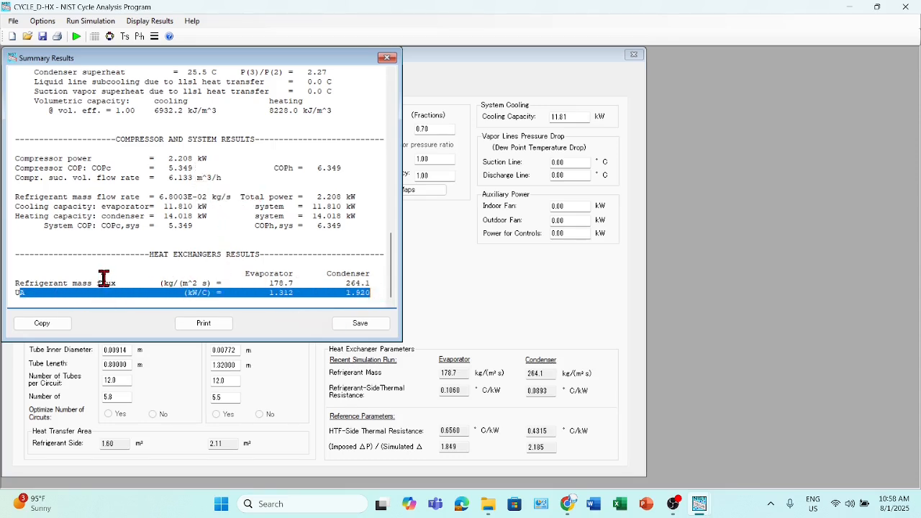
# - Re-examine the state points in the thermodynamic cycle results table and close the summary results
pyautogui.scroll(8, 113, 270)
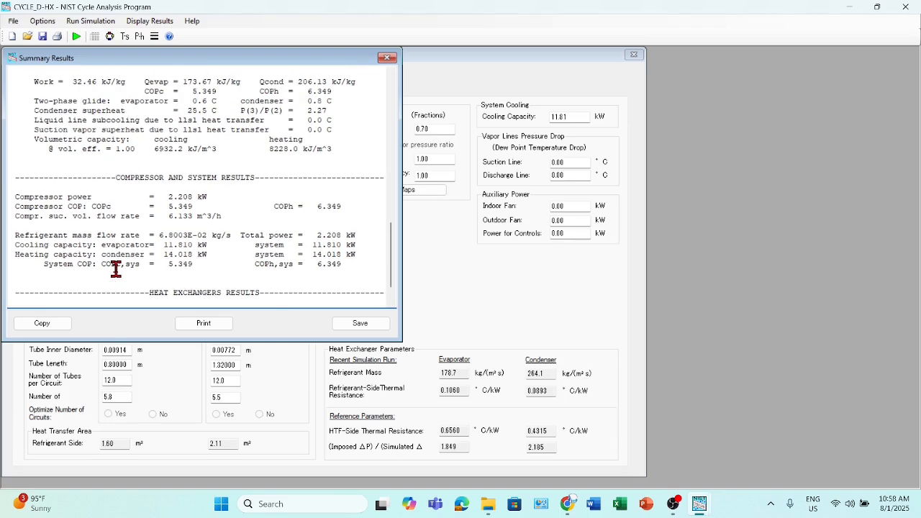
pyautogui.scroll(1, 115, 269)
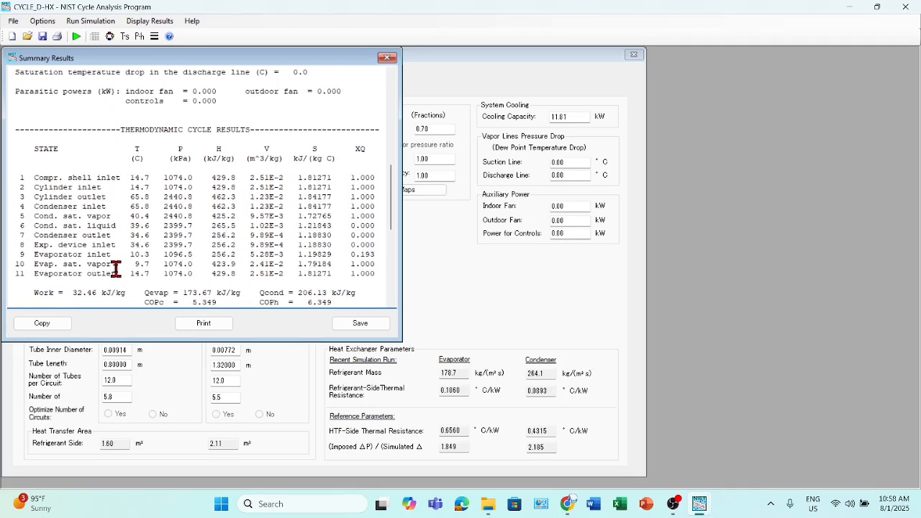
pyautogui.moveTo(28, 177); pyautogui.dragTo(147, 270)
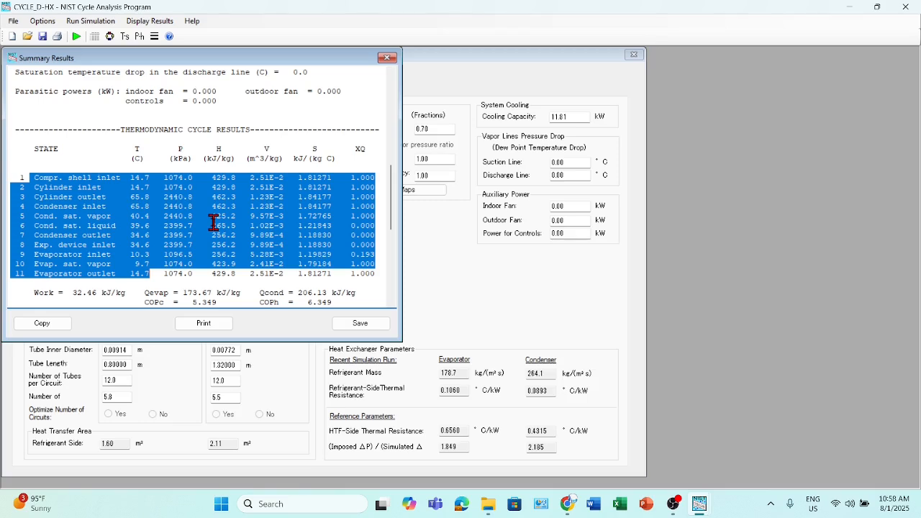
pyautogui.click(387, 59)
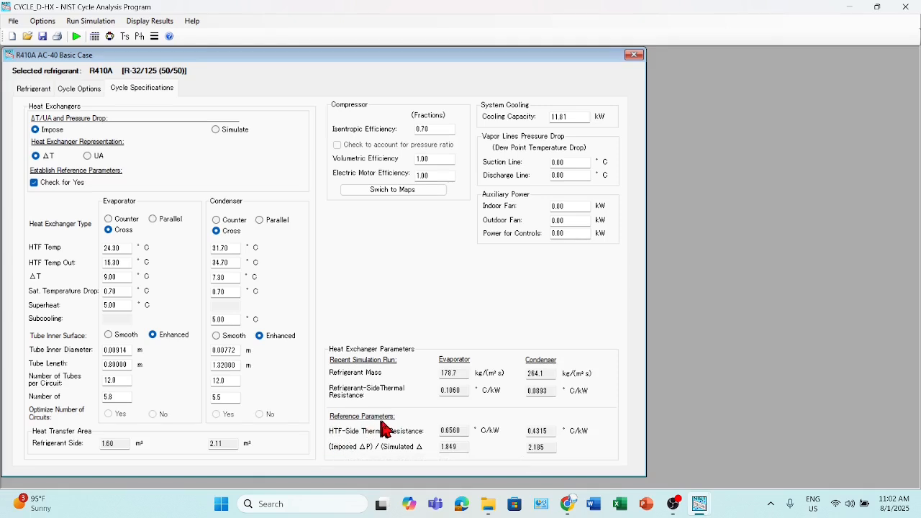
# - Set the heat exchangers' ΔT/UA and pressure drop to Simulate and run the simulation
pyautogui.moveTo(336, 440)
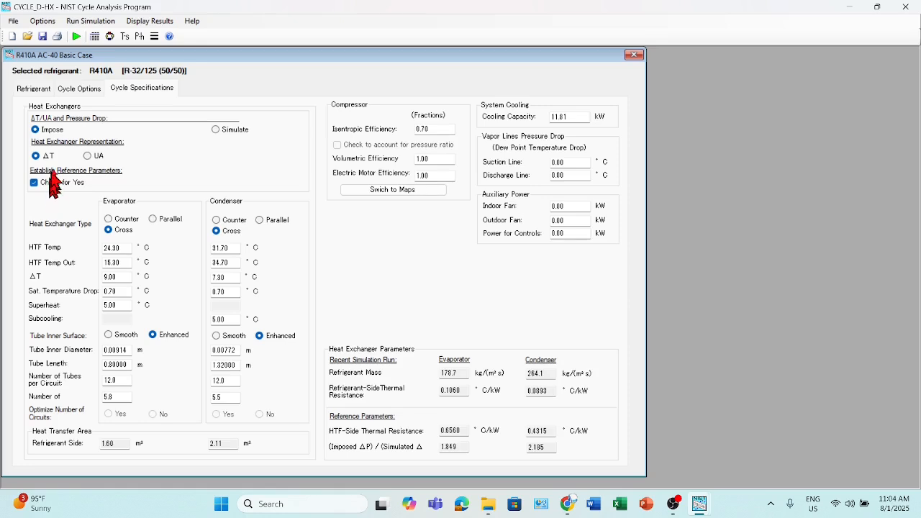
pyautogui.click(216, 130)
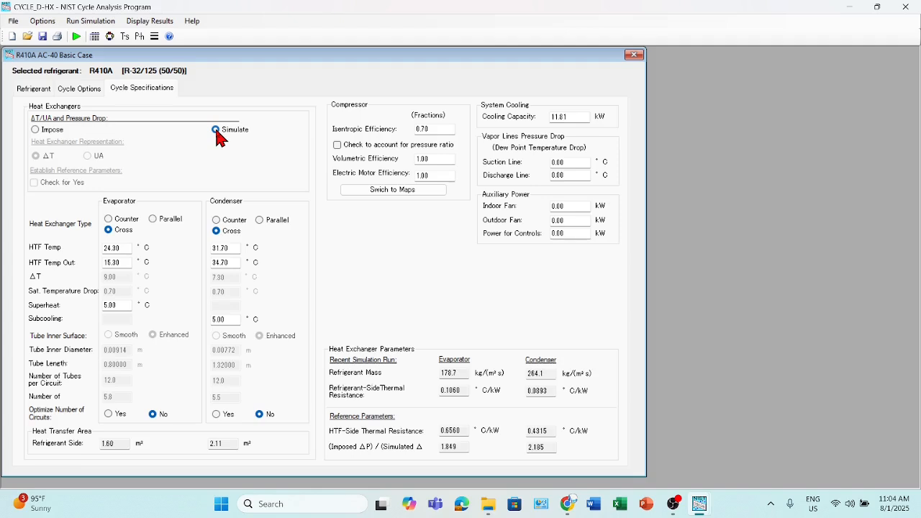
pyautogui.click(77, 36)
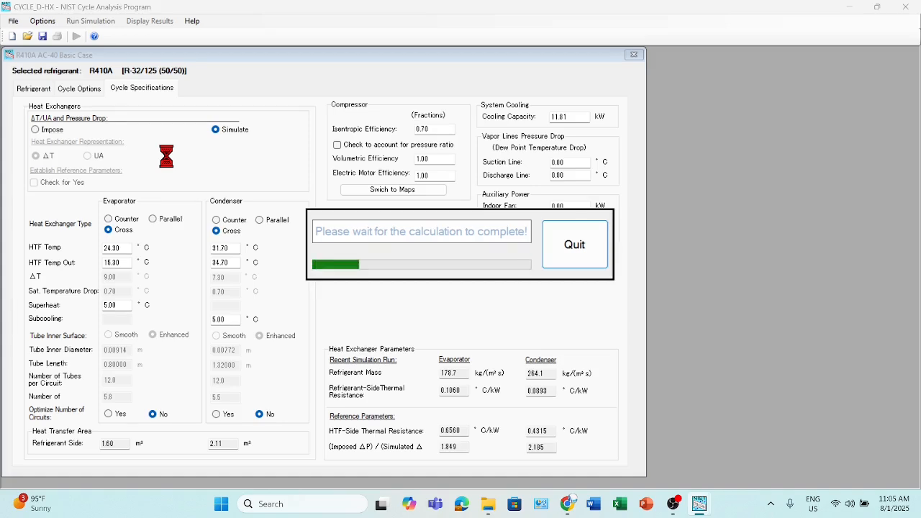
# - Review the simulated run's cycle description and input data, and uncover the specifications to check the option for optimizing the number of circuits
pyautogui.moveTo(290, 57); pyautogui.dragTo(660, 234)
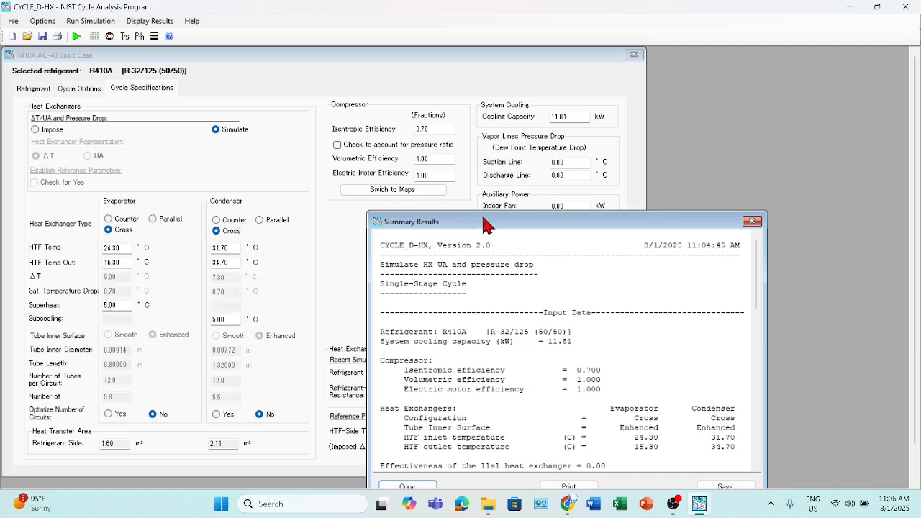
pyautogui.moveTo(484, 224); pyautogui.dragTo(153, 61)
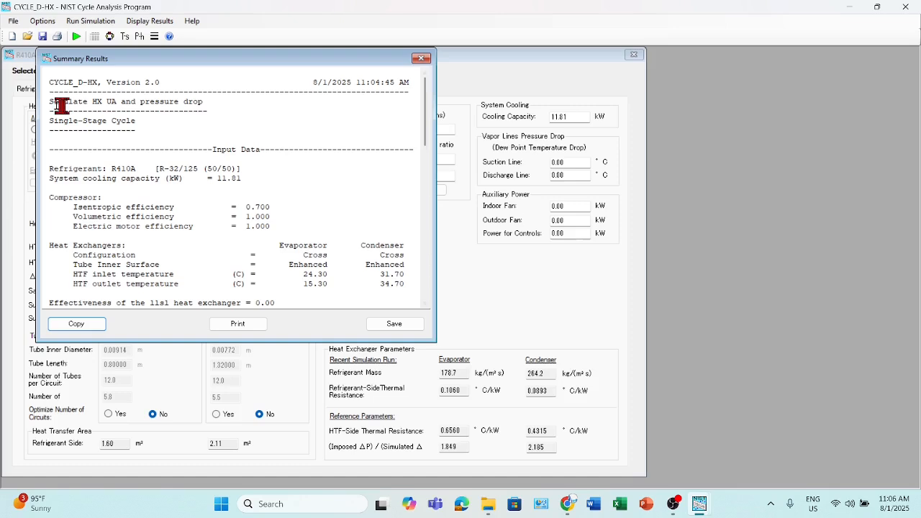
pyautogui.moveTo(49, 101); pyautogui.dragTo(175, 124)
pyautogui.scroll(-2, 150, 166)
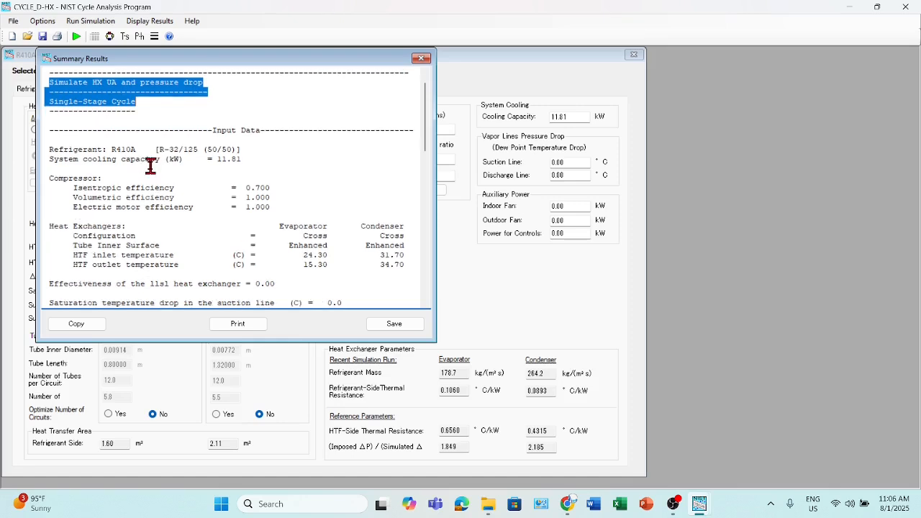
pyautogui.scroll(-2, 151, 165)
pyautogui.moveTo(59, 111); pyautogui.dragTo(289, 228)
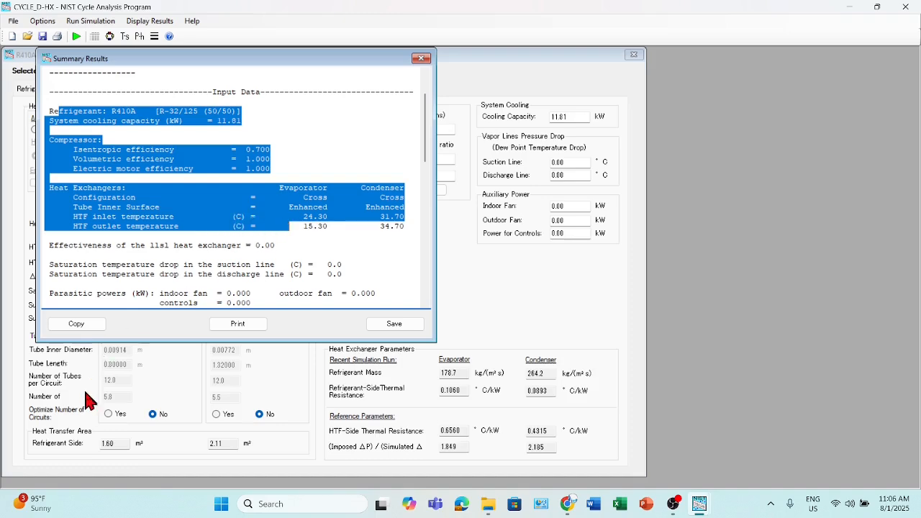
pyautogui.moveTo(272, 62); pyautogui.dragTo(654, 108)
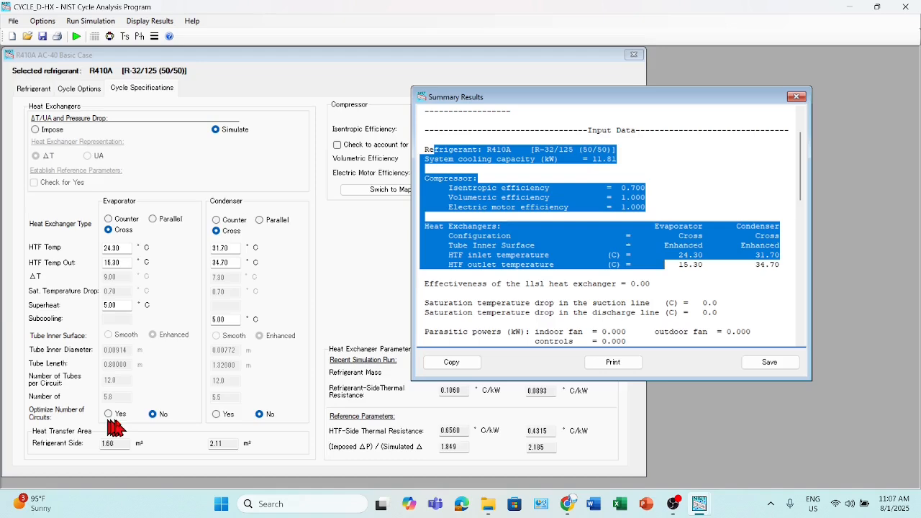
pyautogui.moveTo(586, 98); pyautogui.dragTo(200, 209)
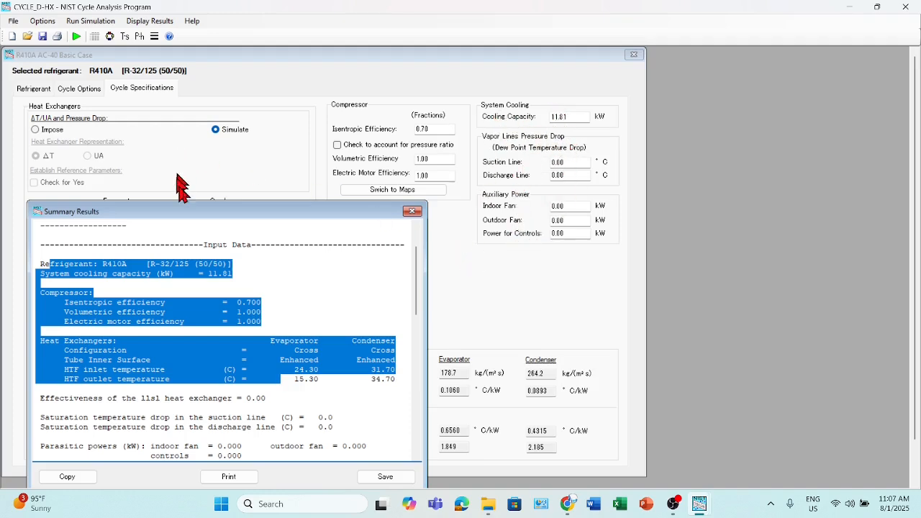
pyautogui.moveTo(247, 211); pyautogui.dragTo(248, 48)
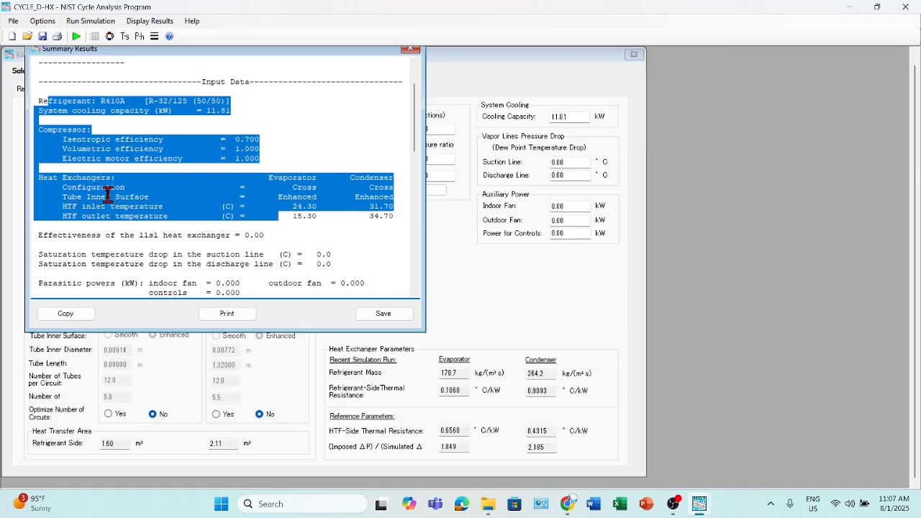
# - Examine the simulated run's thermodynamic cycle table and its compressor and system results
pyautogui.scroll(-6, 108, 195)
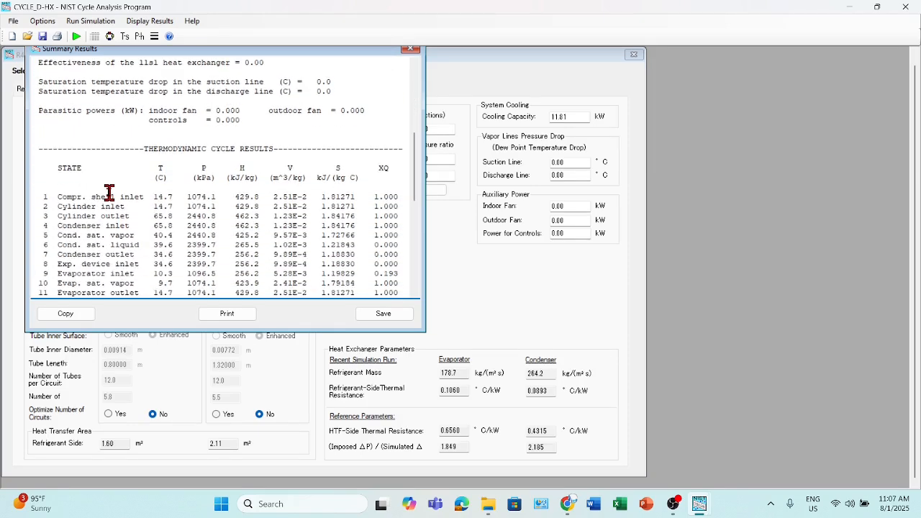
pyautogui.scroll(-2, 108, 193)
pyautogui.moveTo(61, 161); pyautogui.dragTo(203, 257)
pyautogui.scroll(-3, 173, 237)
pyautogui.scroll(-6, 166, 222)
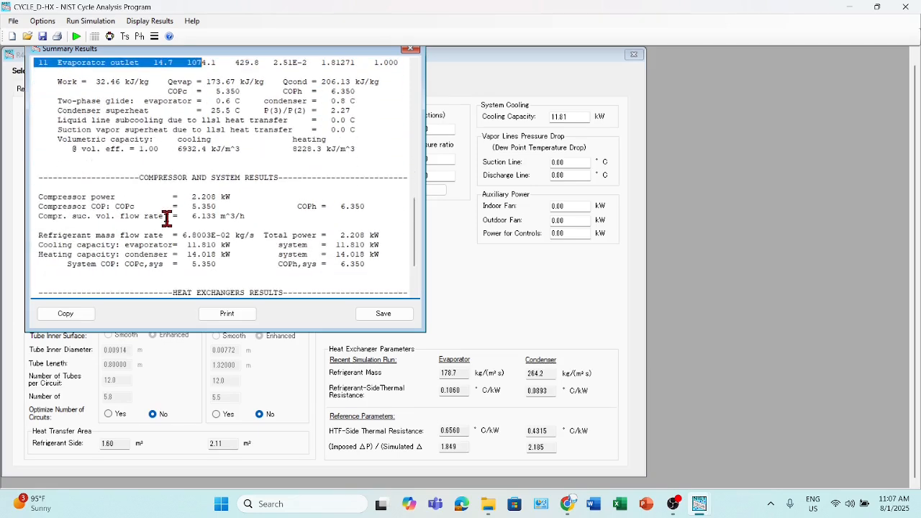
pyautogui.moveTo(47, 148); pyautogui.dragTo(202, 208)
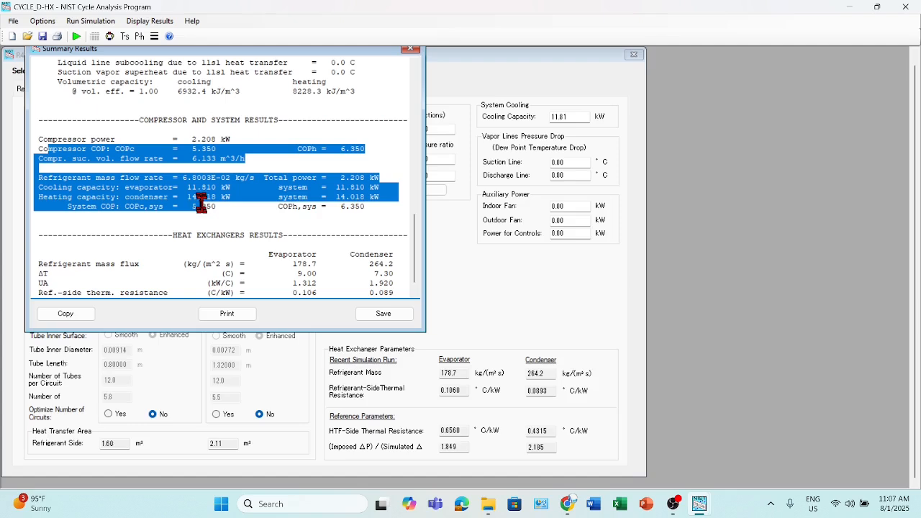
pyautogui.scroll(-1, 182, 195)
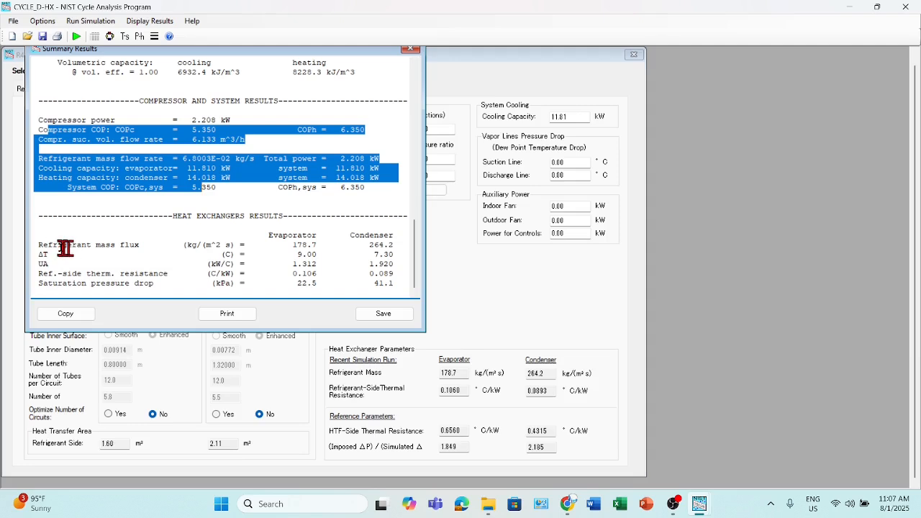
# - Examine the simulated heat exchanger results: mass flux, ΔT, UA, refrigerant-side thermal resistance and saturation pressure drop, alongside the case specifications
pyautogui.moveTo(44, 246); pyautogui.dragTo(377, 251)
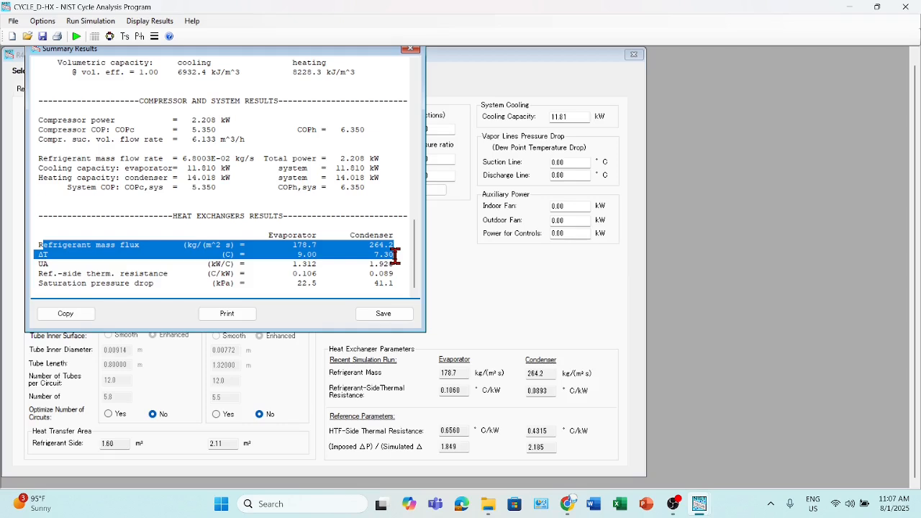
pyautogui.moveTo(396, 256); pyautogui.dragTo(395, 265)
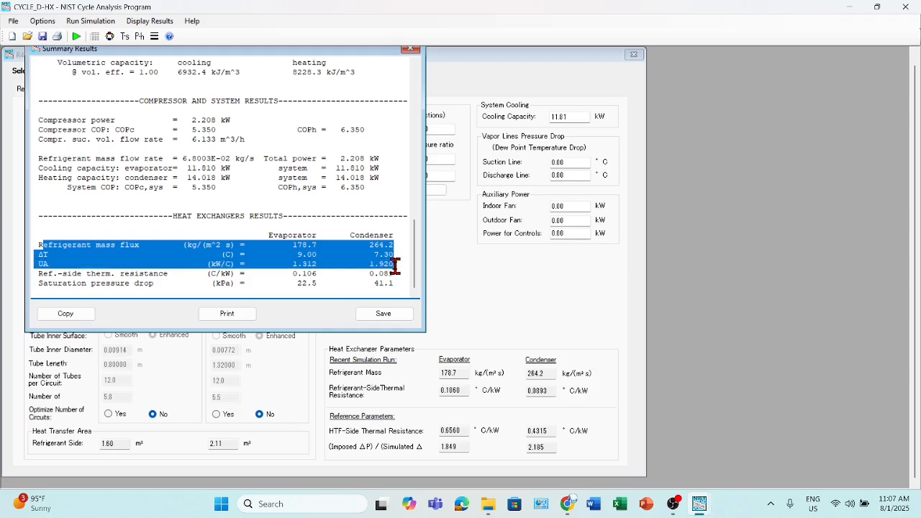
pyautogui.moveTo(396, 266); pyautogui.dragTo(395, 272)
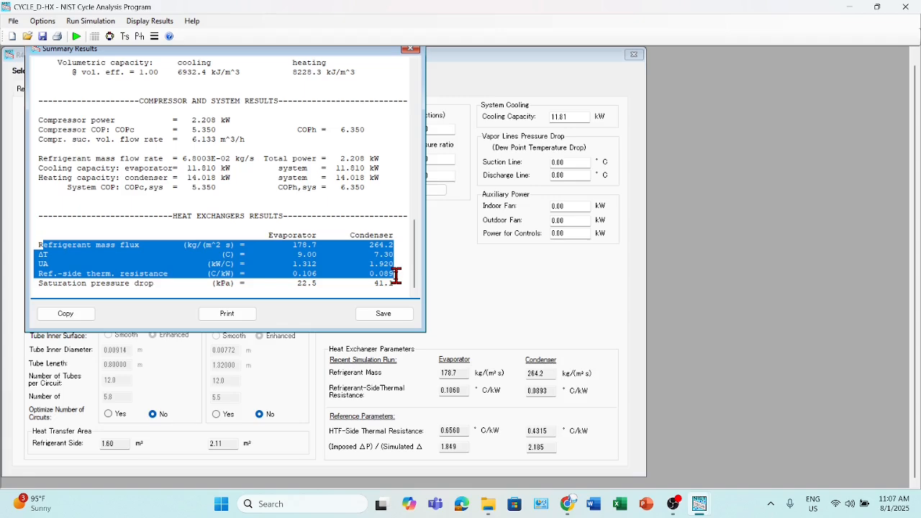
pyautogui.moveTo(395, 276); pyautogui.dragTo(395, 285)
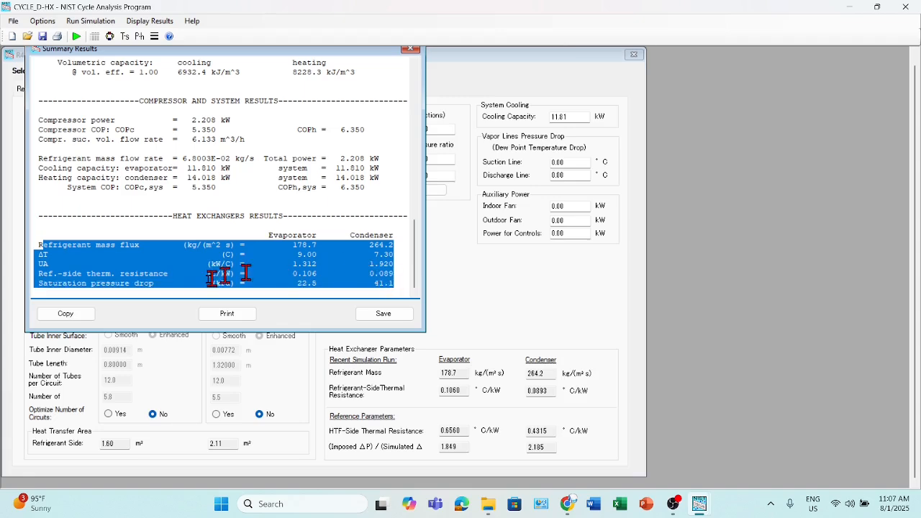
pyautogui.moveTo(226, 54); pyautogui.dragTo(628, 69)
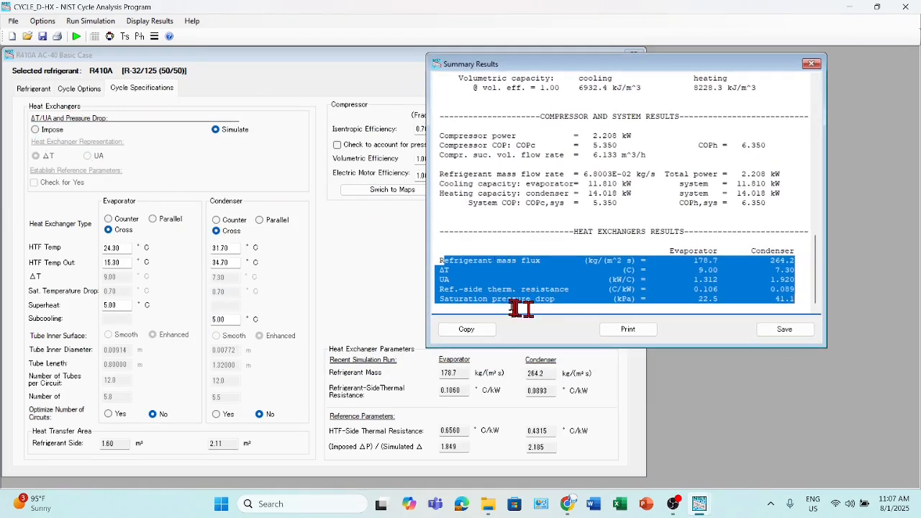
pyautogui.click(443, 271)
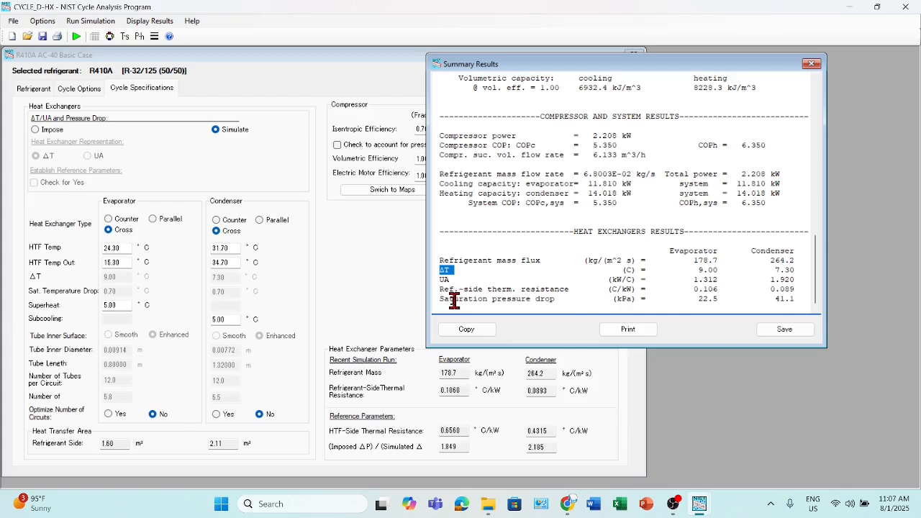
pyautogui.moveTo(438, 302); pyautogui.dragTo(566, 300)
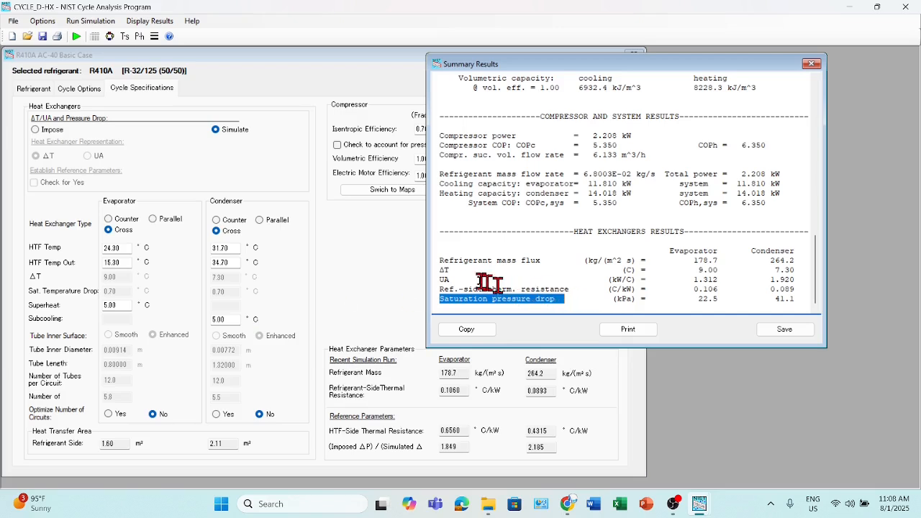
pyautogui.moveTo(440, 271); pyautogui.dragTo(795, 267)
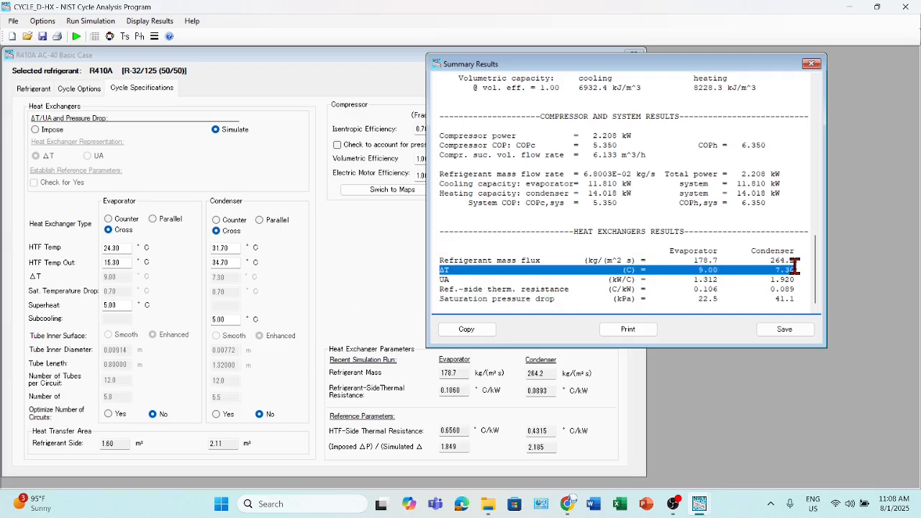
pyautogui.moveTo(440, 289); pyautogui.dragTo(780, 292)
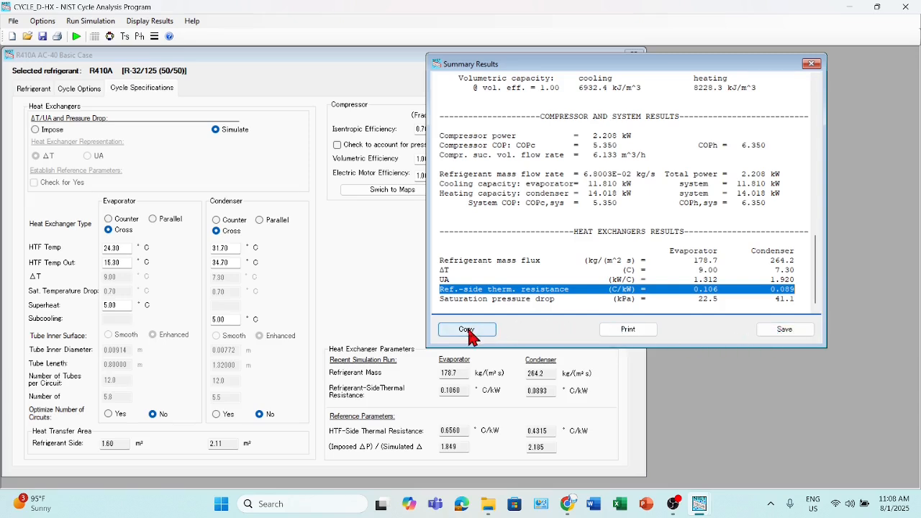
# - Save the summary results as a text file named "R410A data" in the Cycle_D-HX 2.0 folder
pyautogui.click(777, 332)
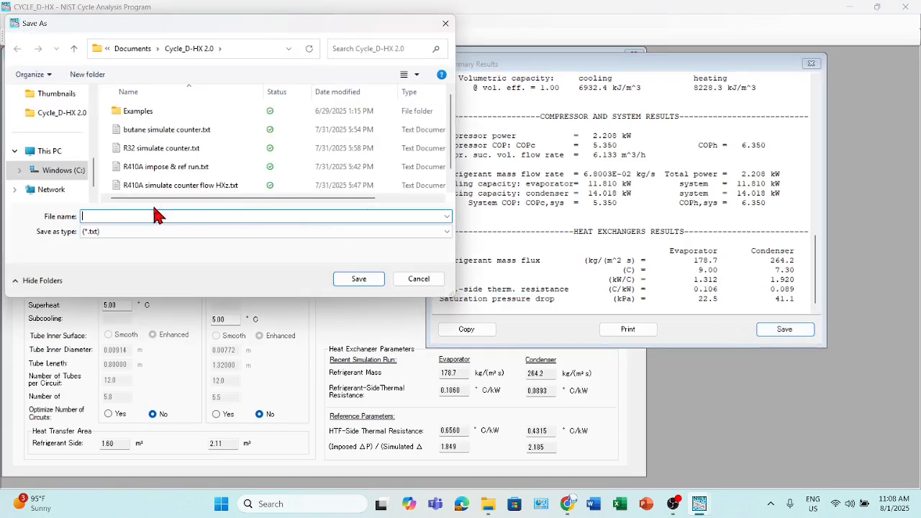
pyautogui.write('R410A data')
pyautogui.press('Return')
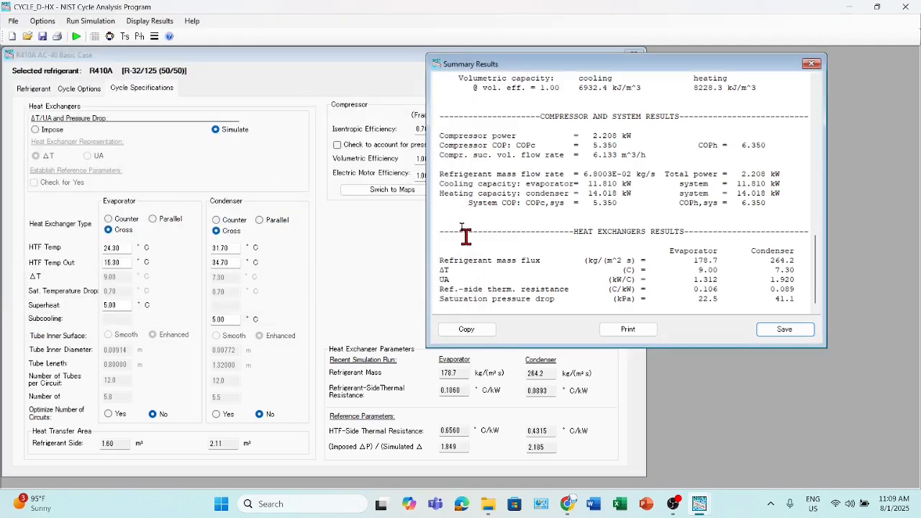
# - Close the summary results and change the case's refrigerant to the single-compound fluid R32 (difluoromethane)
pyautogui.click(812, 63)
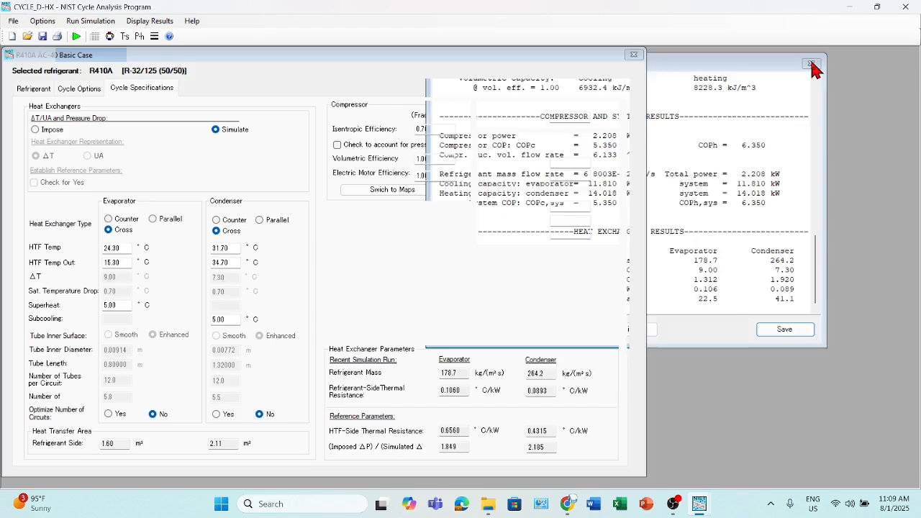
pyautogui.click(33, 91)
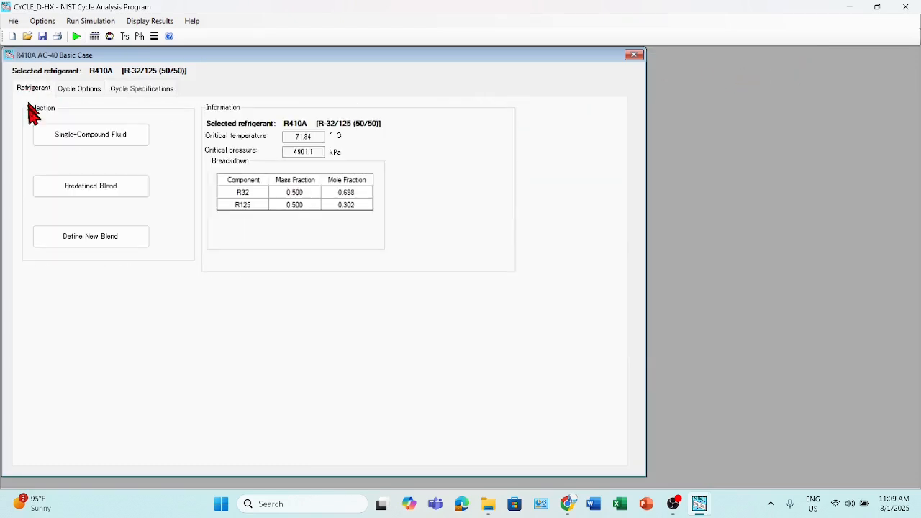
pyautogui.click(96, 135)
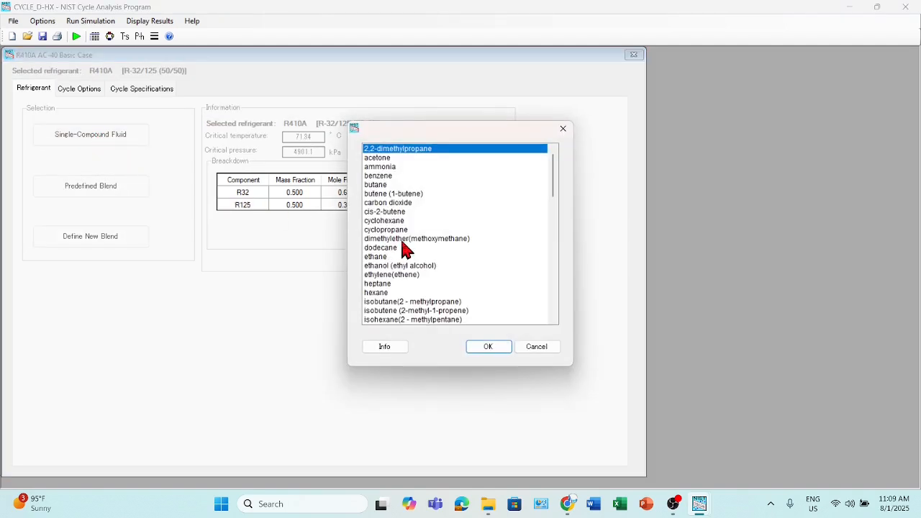
pyautogui.press('Down')
pyautogui.press('Down')
pyautogui.press('Down')
pyautogui.press('Down')
pyautogui.press('Down')
pyautogui.press('Down')
pyautogui.press('Down')
pyautogui.press('Down')
pyautogui.press('Down')
pyautogui.press('Down')
pyautogui.press('Down')
pyautogui.press('Down')
pyautogui.press('Down')
pyautogui.press('Down')
pyautogui.press('Down')
pyautogui.press('Down')
pyautogui.press('Down')
pyautogui.press('Down')
pyautogui.press('Down')
pyautogui.press('Down')
pyautogui.press('Down')
pyautogui.press('Down')
pyautogui.press('Down')
pyautogui.press('Down')
pyautogui.press('Down')
pyautogui.press('Down')
pyautogui.press('Down')
pyautogui.press('Down')
pyautogui.press('Down')
pyautogui.press('Down')
pyautogui.press('Down')
pyautogui.press('Down')
pyautogui.press('Down')
pyautogui.press('Down')
pyautogui.press('Down')
pyautogui.press('Down')
pyautogui.press('Down')
pyautogui.press('Down')
pyautogui.press('Down')
pyautogui.press('Down')
pyautogui.press('Down')
pyautogui.press('Down')
pyautogui.press('Down')
pyautogui.press('Down')
pyautogui.press('Down')
pyautogui.press('Down')
pyautogui.press('Down')
pyautogui.press('Down')
pyautogui.press('Down')
pyautogui.press('Down')
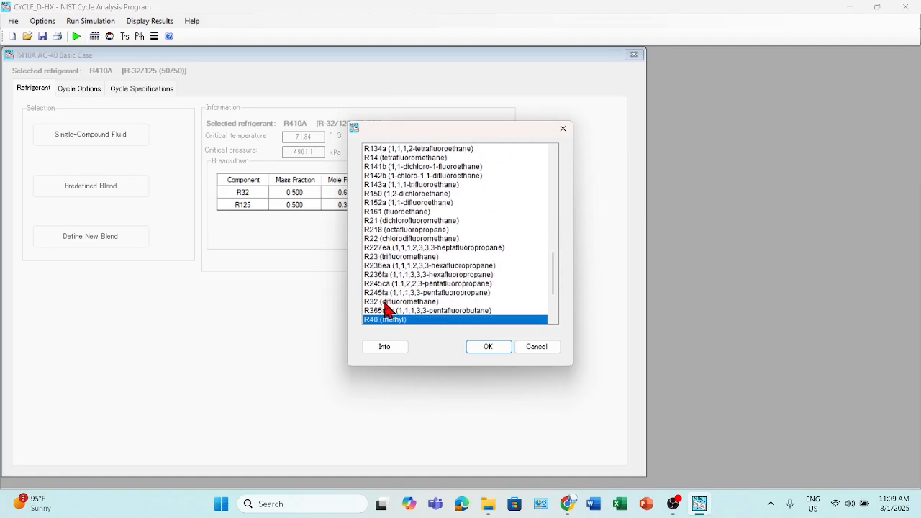
pyautogui.doubleClick(384, 302)
# - Run the R32 case in Simulate mode with the existing cycle specifications and review its summary results through the heat exchanger section
pyautogui.click(79, 90)
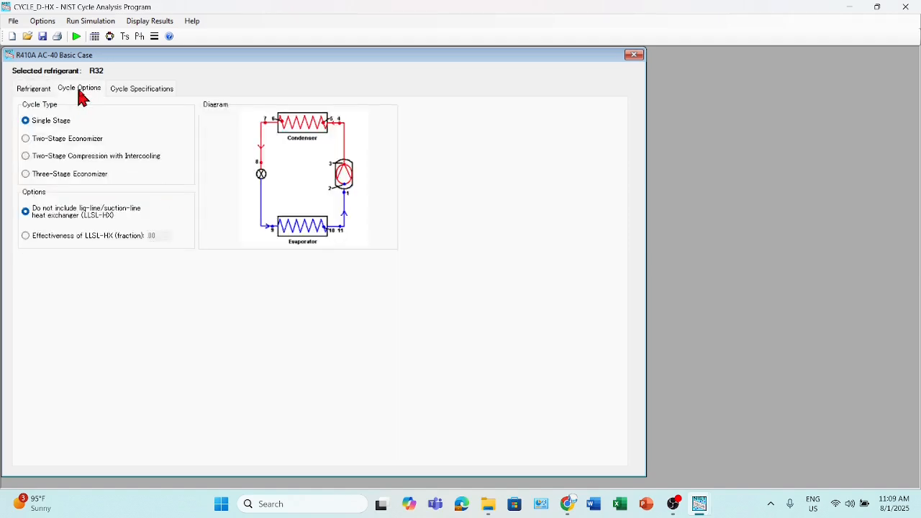
pyautogui.click(147, 90)
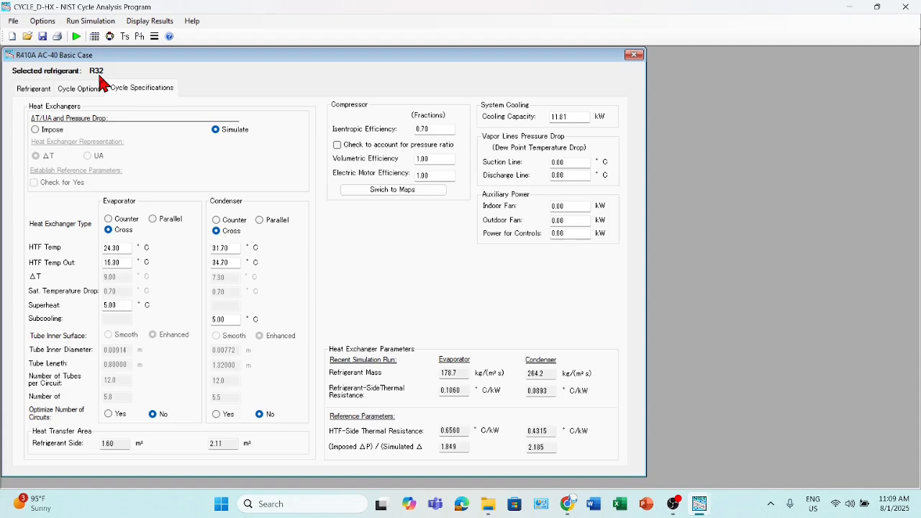
pyautogui.click(74, 38)
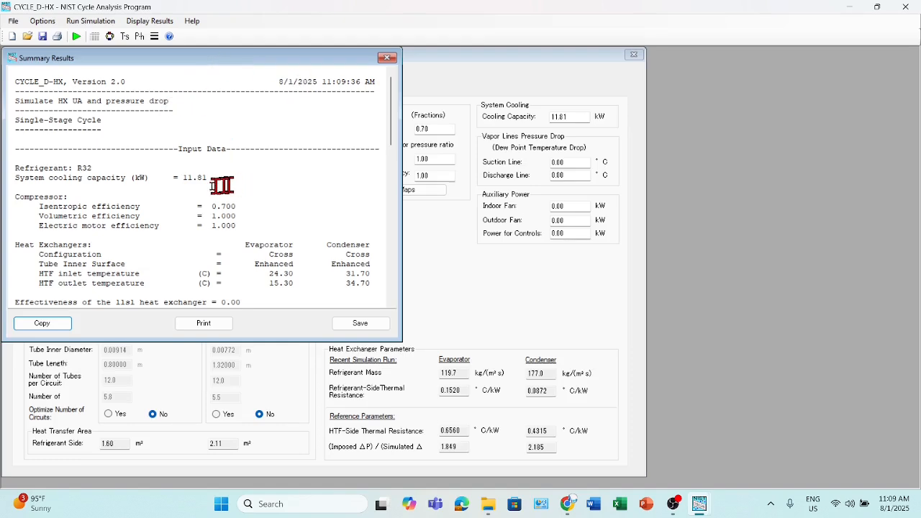
pyautogui.scroll(-7, 165, 208)
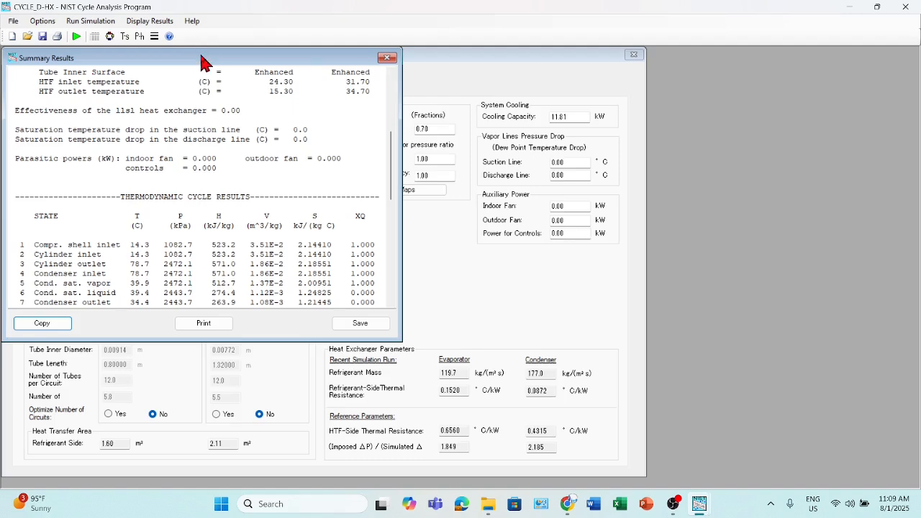
pyautogui.scroll(-7, 217, 216)
pyautogui.scroll(-2, 217, 216)
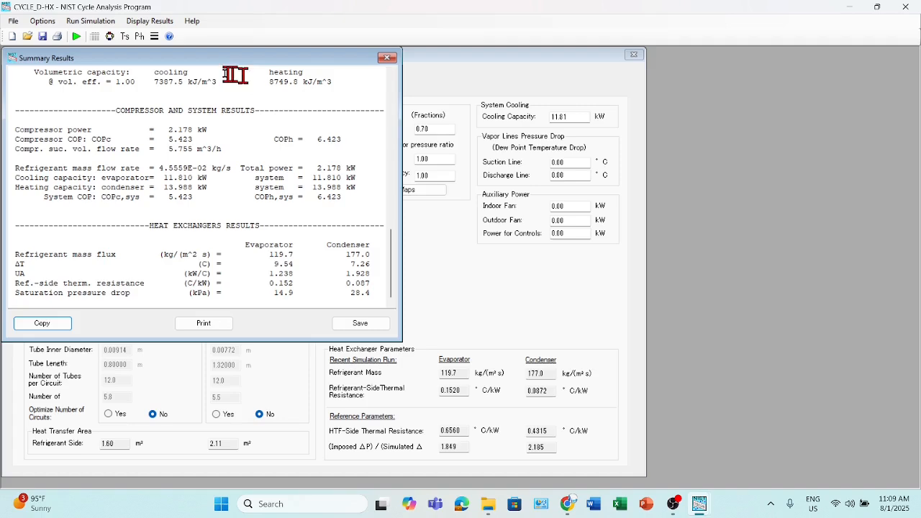
# - Save the R32 summary results as a text file named "R32" in the Cycle_D-HX 2.0 folder and close the summary
pyautogui.moveTo(212, 58); pyautogui.dragTo(663, 91)
pyautogui.click(812, 357)
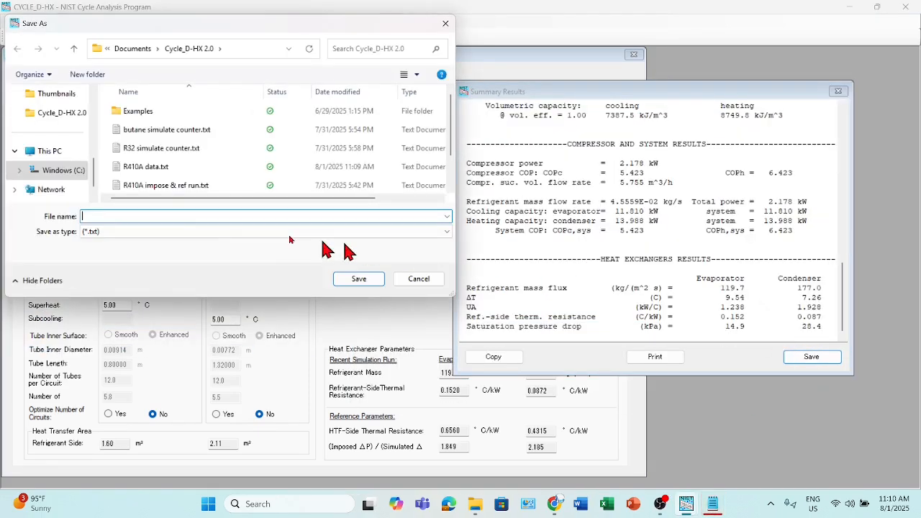
pyautogui.write('R32')
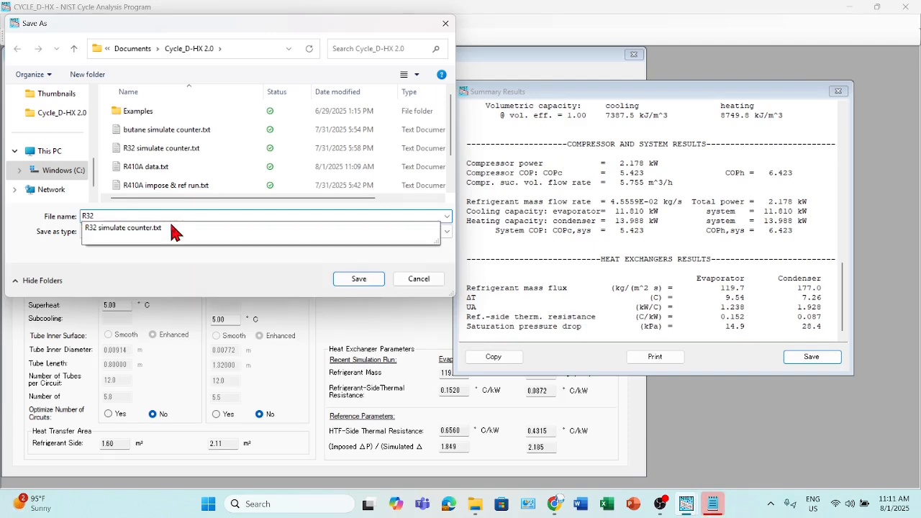
pyautogui.press('Return')
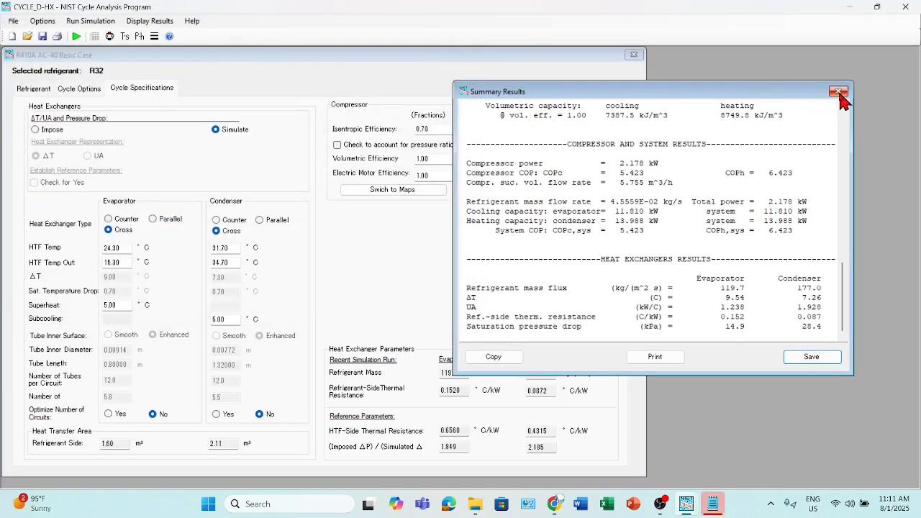
pyautogui.click(839, 93)
# - Switch to File Explorer and open R32.txt from the Cycle_D-HX 2.0 folder in a maximized text editor
pyautogui.hotkey('alt', 'Tab')
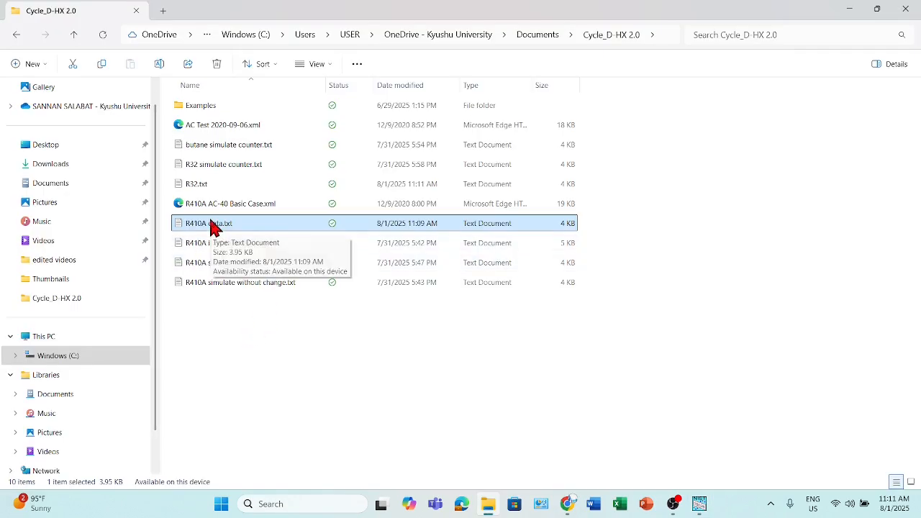
pyautogui.doubleClick(201, 184)
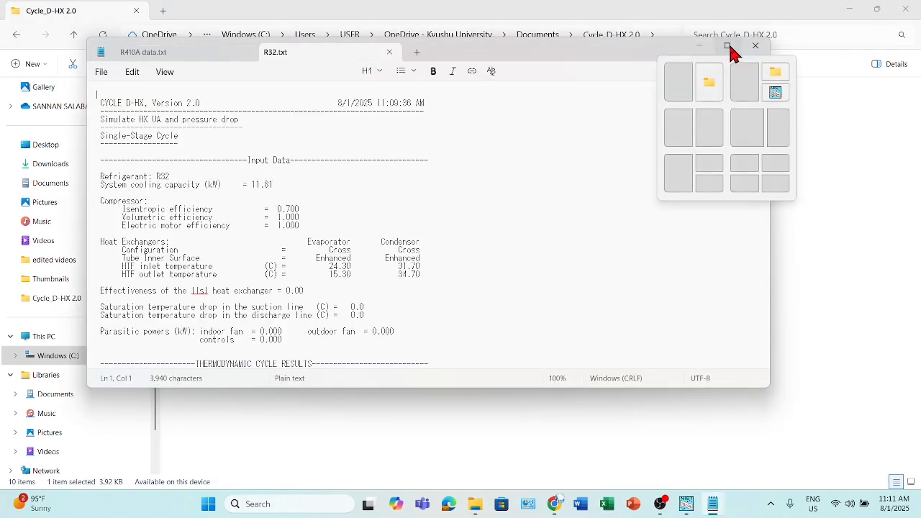
pyautogui.click(727, 45)
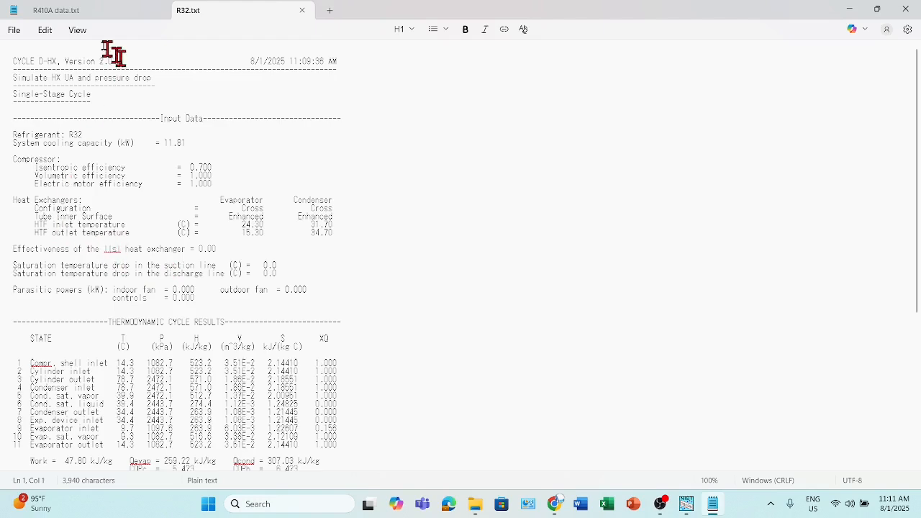
# - Highlight the evaporator and condenser values under the heat exchanger results in R410A data.txt
pyautogui.click(78, 16)
pyautogui.scroll(-4, 119, 258)
pyautogui.scroll(-6, 118, 258)
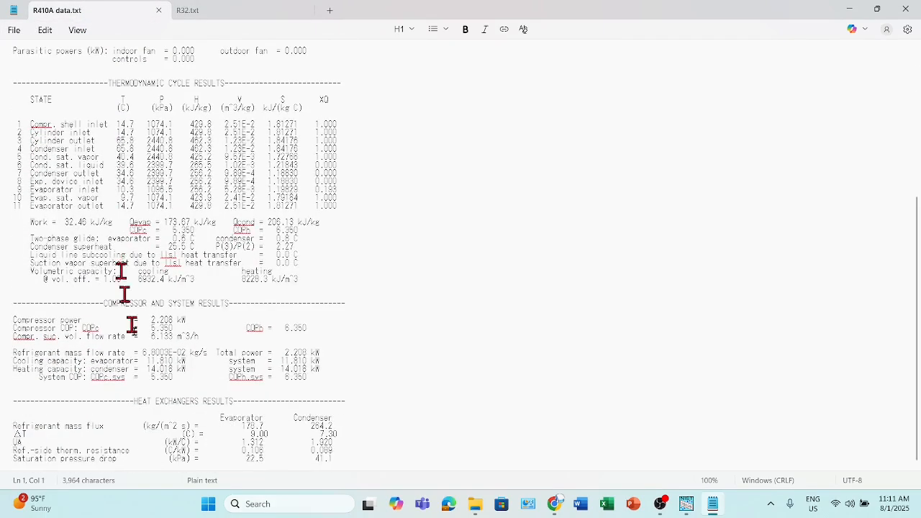
pyautogui.moveTo(13, 431); pyautogui.dragTo(180, 420)
pyautogui.click(17, 424)
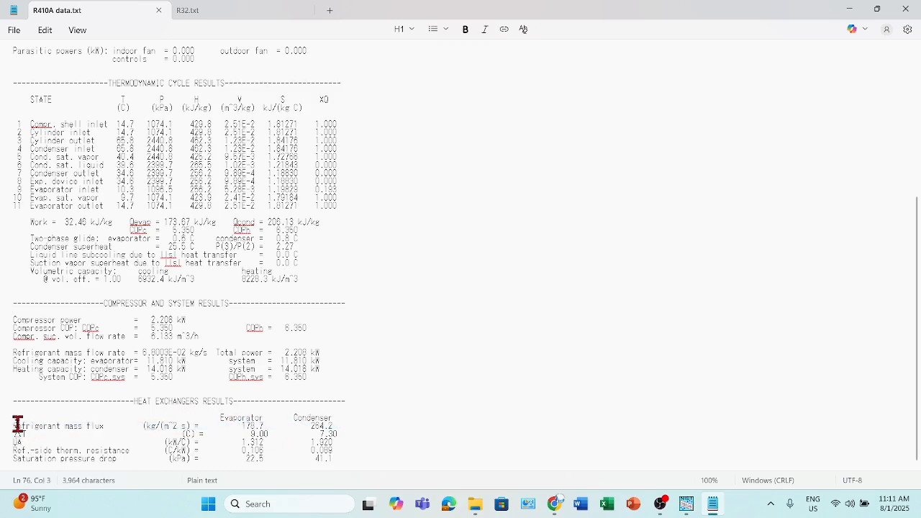
pyautogui.moveTo(13, 426); pyautogui.dragTo(350, 460)
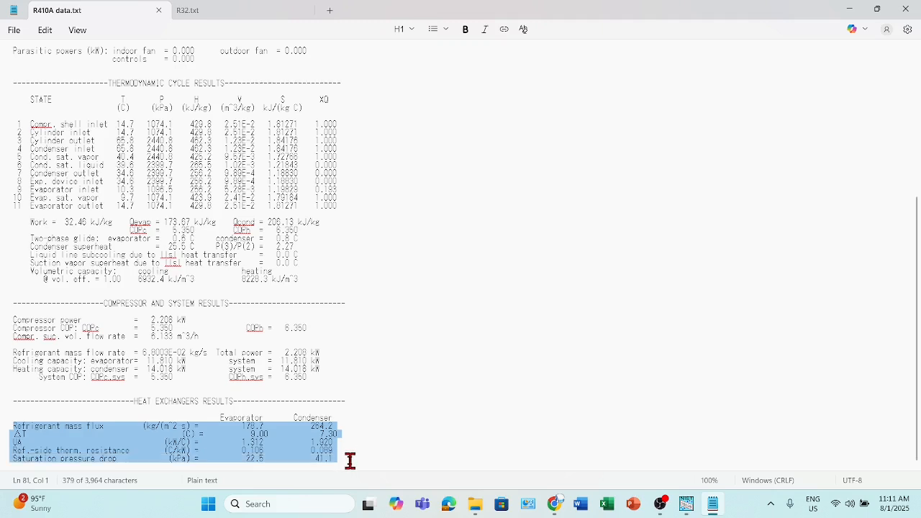
# - Highlight the matching heat exchanger results in R32.txt, from refrigerant mass flux to saturation pressure drop
pyautogui.click(214, 15)
pyautogui.scroll(-5, 147, 336)
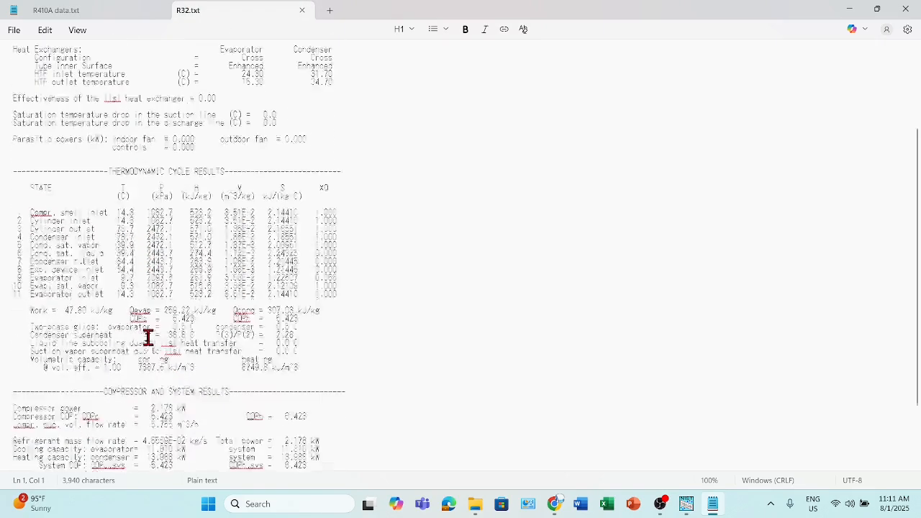
pyautogui.scroll(-4, 148, 337)
pyautogui.moveTo(15, 426); pyautogui.dragTo(338, 460)
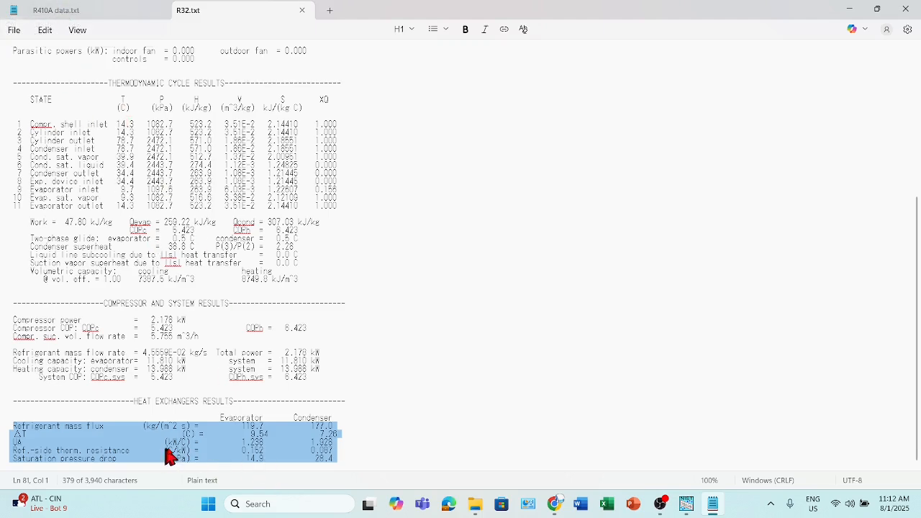
# - Compare the highlighted heat exchanger results of the R410A and R32 files against each other
pyautogui.click(72, 16)
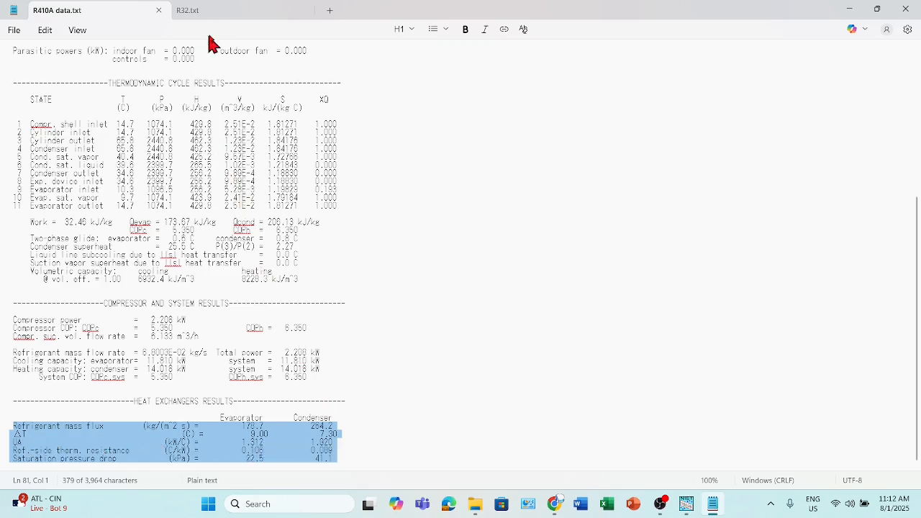
pyautogui.click(220, 16)
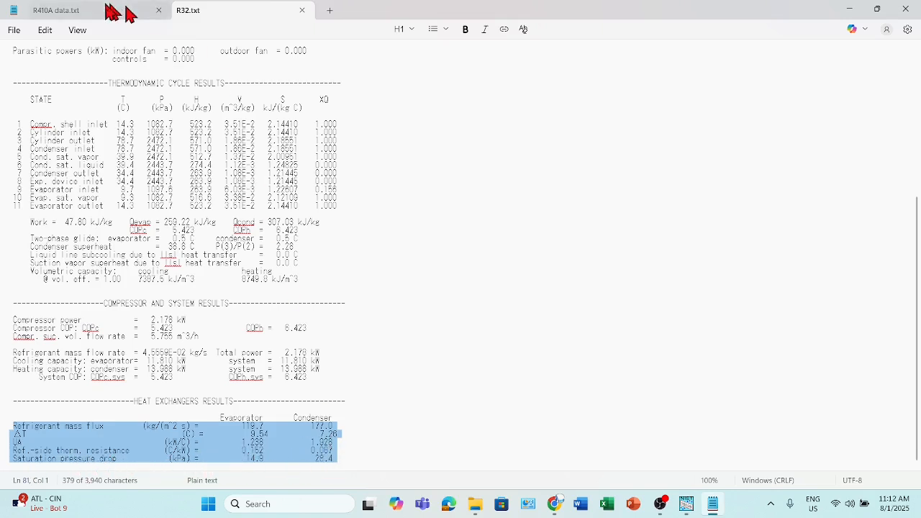
pyautogui.click(56, 14)
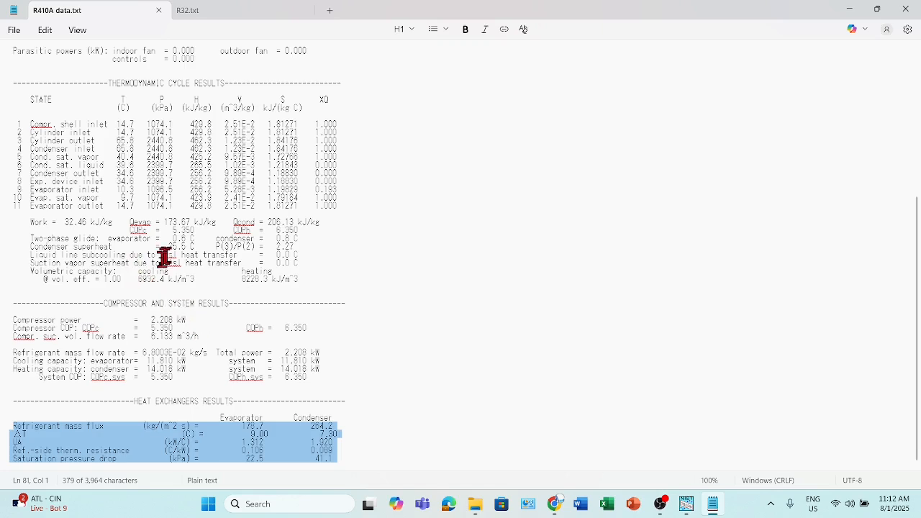
pyautogui.click(210, 14)
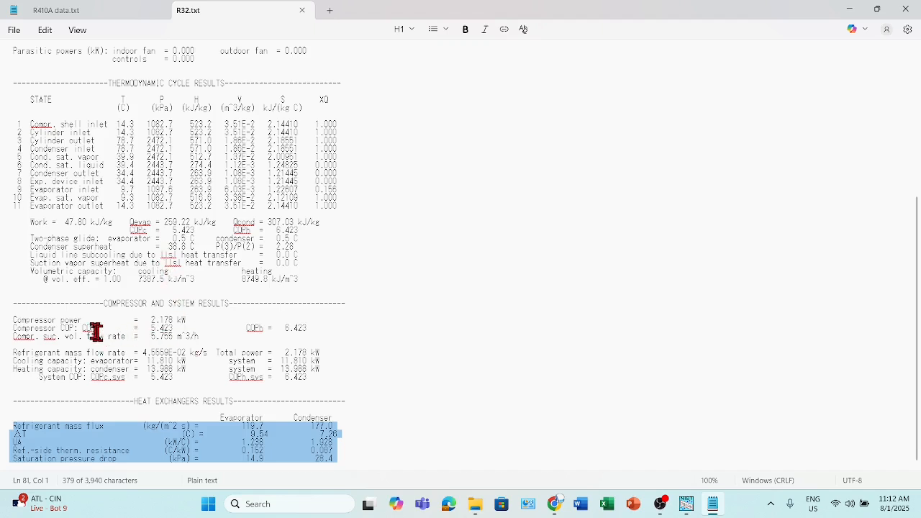
# - Highlight the compressor COP line (COPc and COPh) in both the R32 and R410A files and compare them
pyautogui.moveTo(83, 328); pyautogui.dragTo(313, 332)
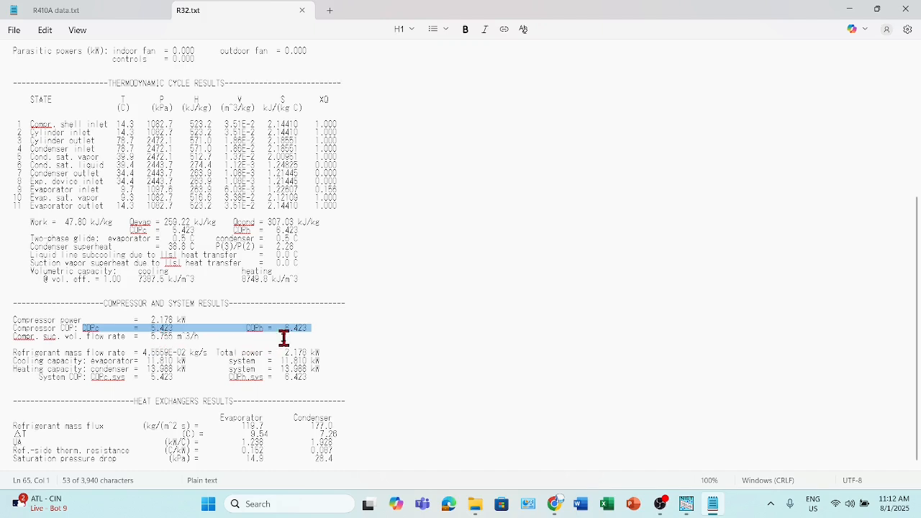
pyautogui.click(58, 9)
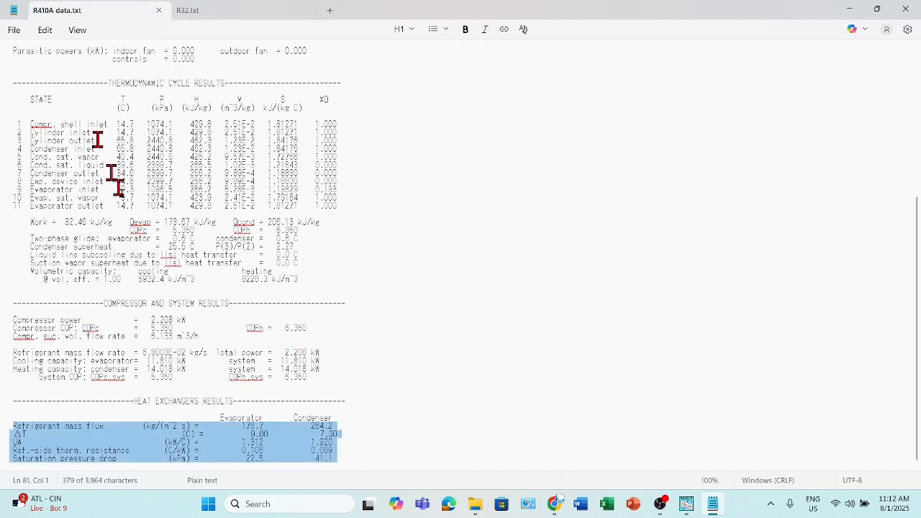
pyautogui.moveTo(81, 330); pyautogui.dragTo(311, 329)
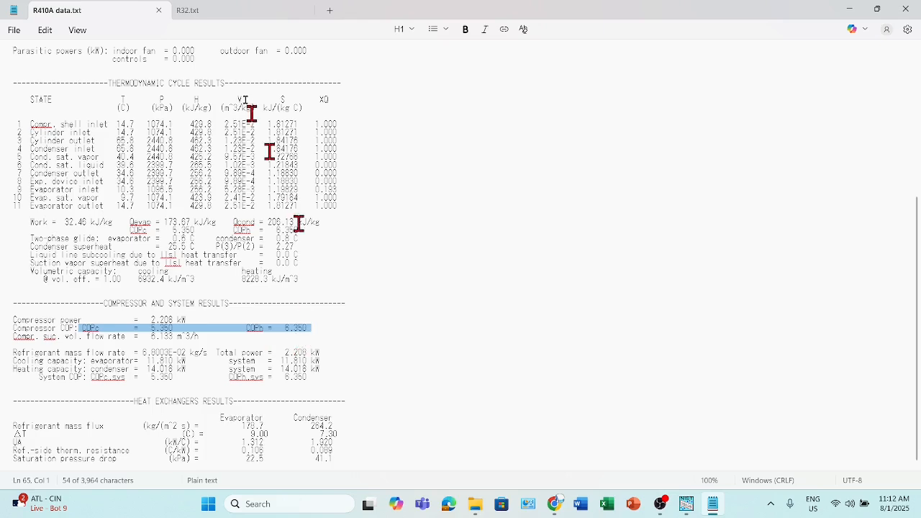
pyautogui.click(221, 17)
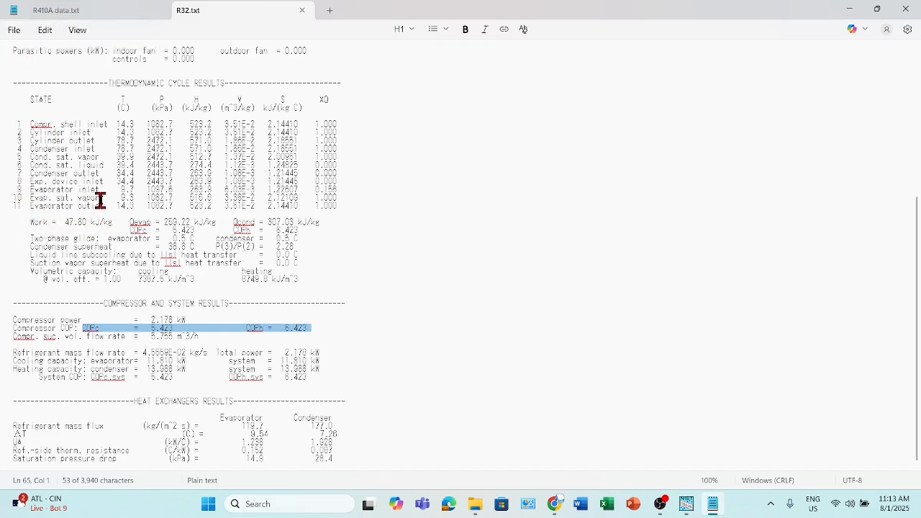
# - Close the R32 and R410A data text files and switch back to CYCLE_D-HX
pyautogui.click(302, 11)
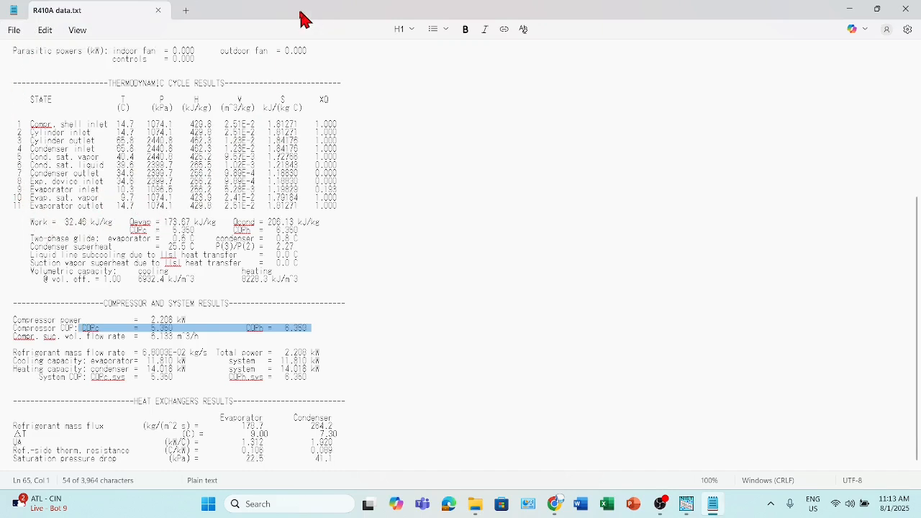
pyautogui.click(159, 12)
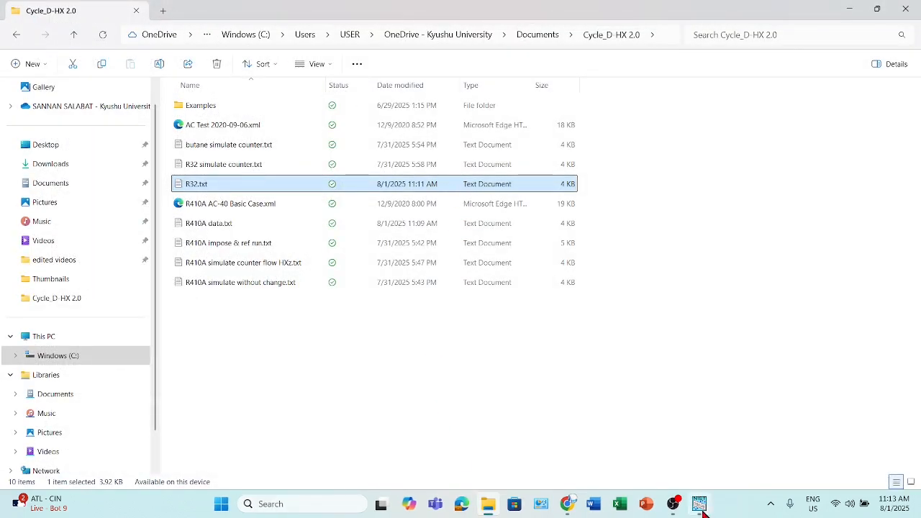
pyautogui.click(701, 506)
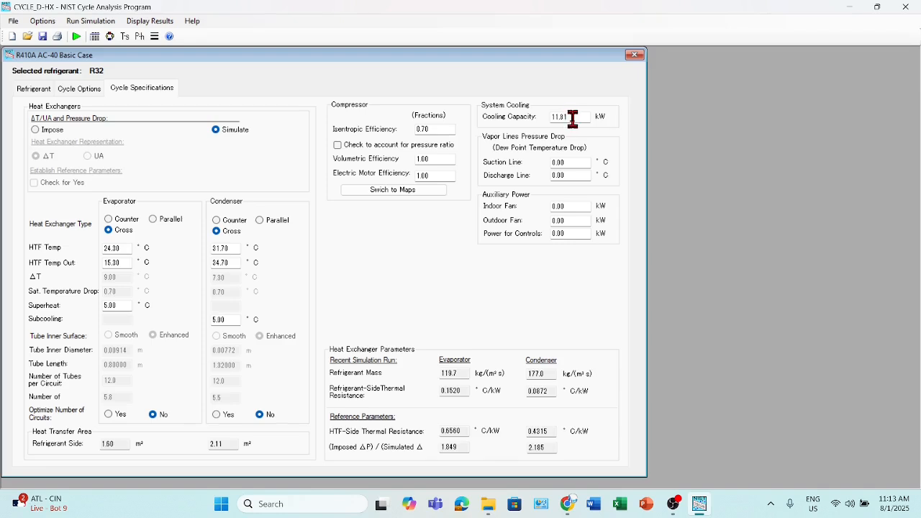
# - Rerun the R32 simulation with a system cooling capacity of 10 kW and examine its heat exchanger and compressor results
pyautogui.moveTo(574, 117); pyautogui.dragTo(552, 117)
pyautogui.click(76, 37)
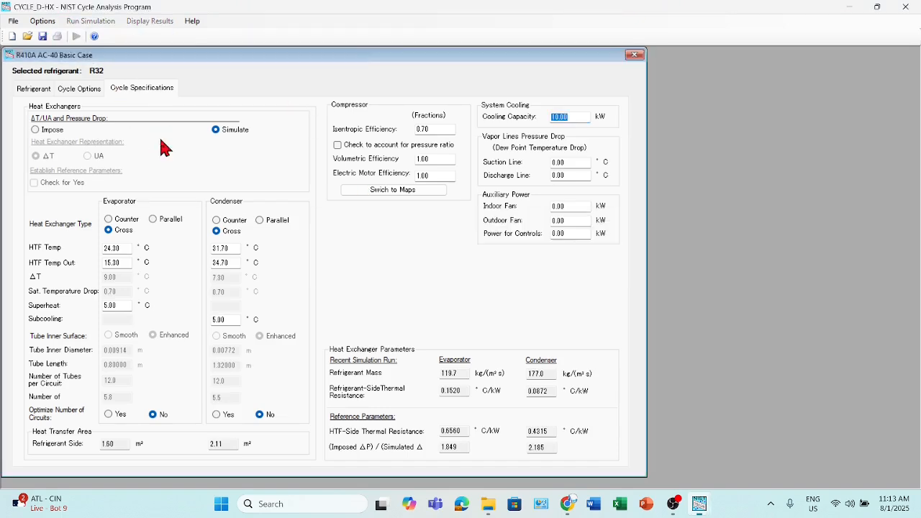
pyautogui.moveTo(394, 122); pyautogui.dragTo(390, 299)
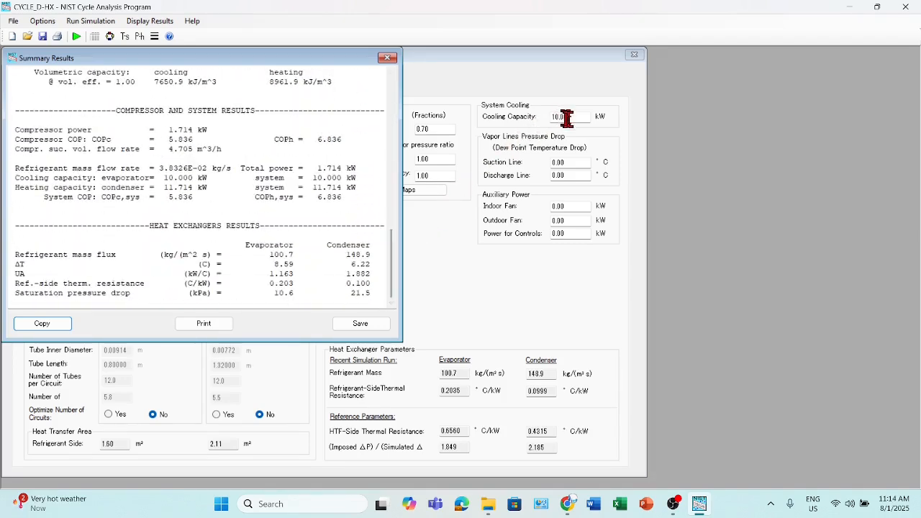
pyautogui.moveTo(20, 258); pyautogui.dragTo(323, 294)
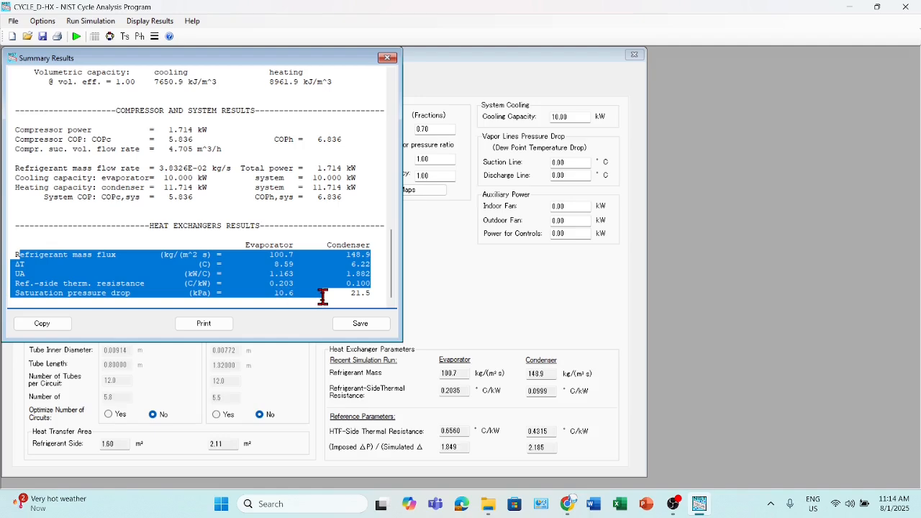
pyautogui.scroll(1, 177, 224)
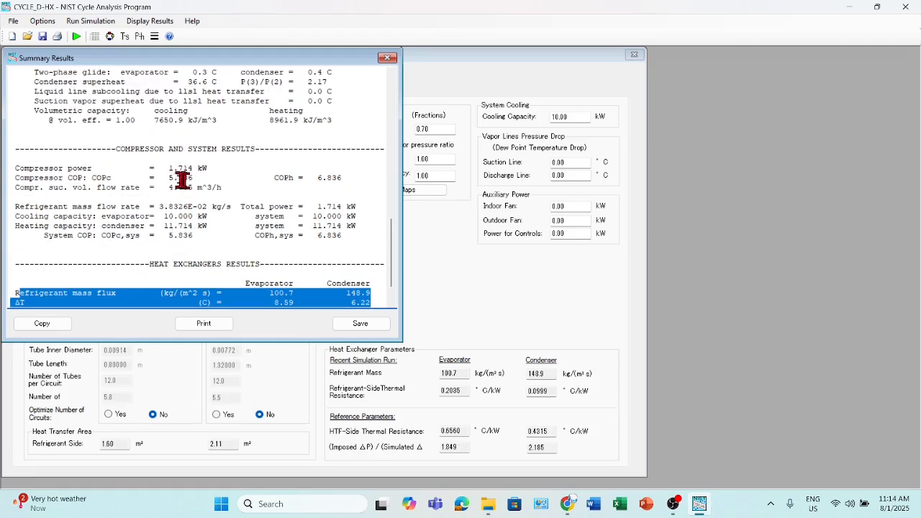
# - Highlight the compressor COP line and the thermodynamic cycle state table in the summary results, and close the summary
pyautogui.moveTo(94, 176); pyautogui.dragTo(295, 177)
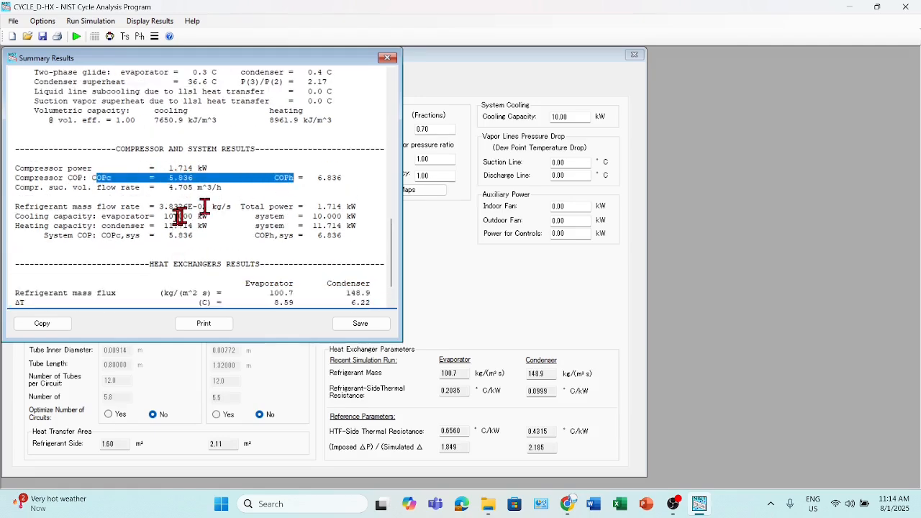
pyautogui.scroll(3, 173, 219)
pyautogui.scroll(1, 168, 221)
pyautogui.moveTo(36, 149); pyautogui.dragTo(168, 247)
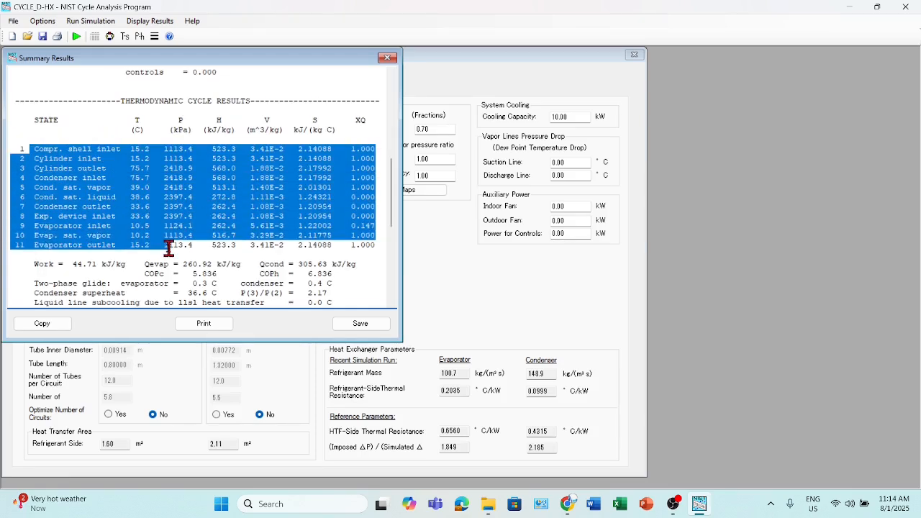
pyautogui.click(388, 58)
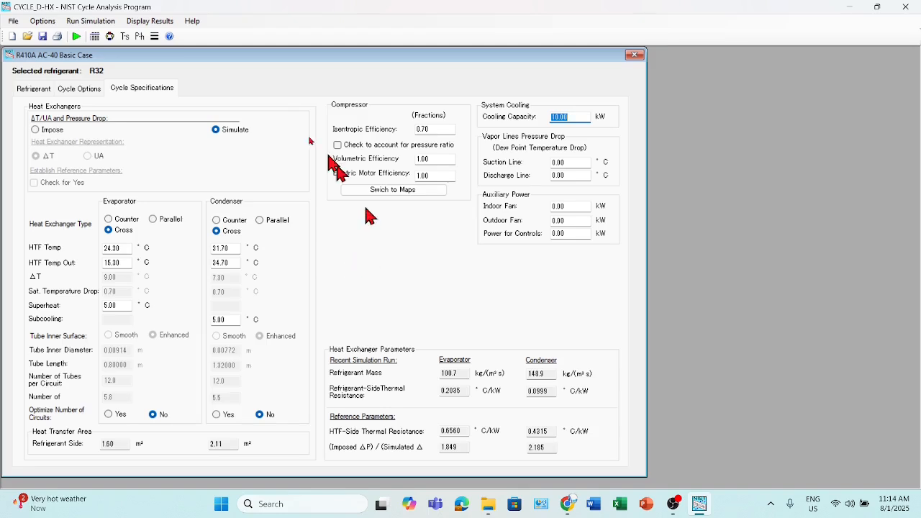
# - Reopen the R32 summary results to view the input data at the start of the report, and close them
pyautogui.click(148, 25)
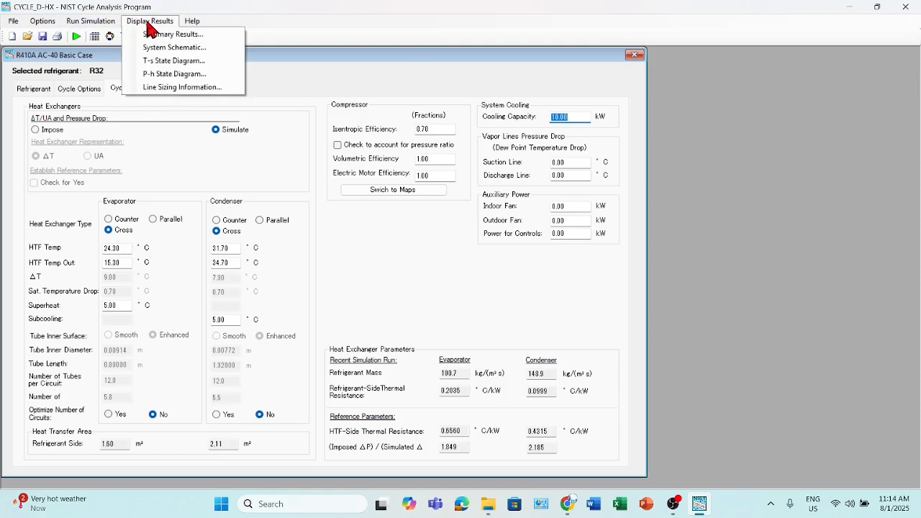
pyautogui.click(170, 36)
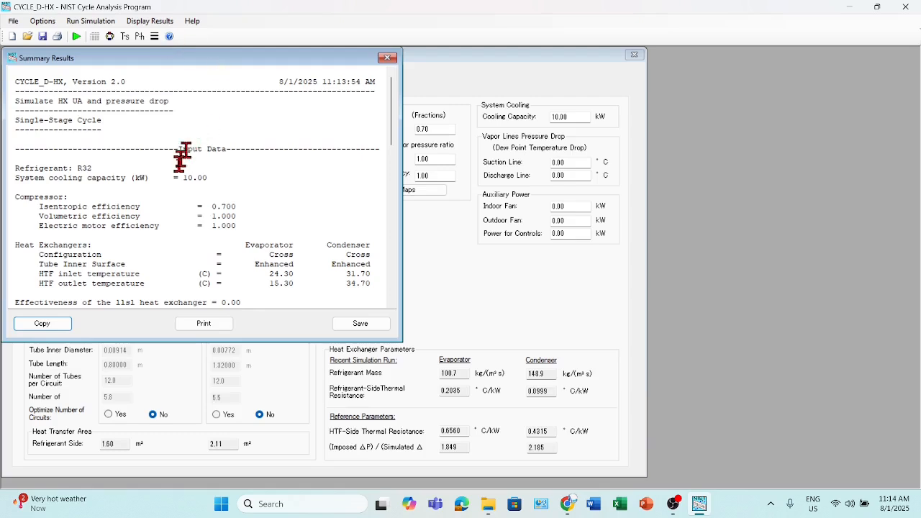
pyautogui.click(387, 58)
# - Open the system schematic and view the temperature, pressure, density, enthalpy and entropy at the cycle's state points
pyautogui.click(149, 24)
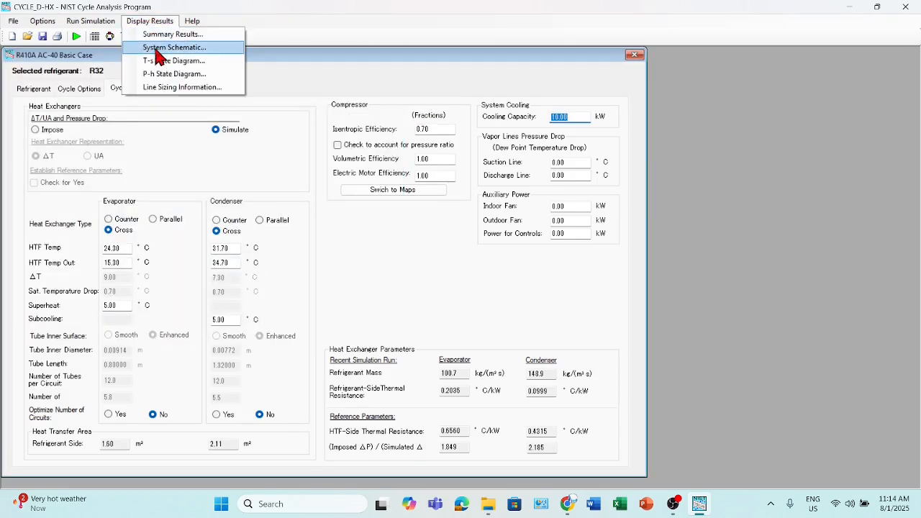
pyautogui.click(157, 52)
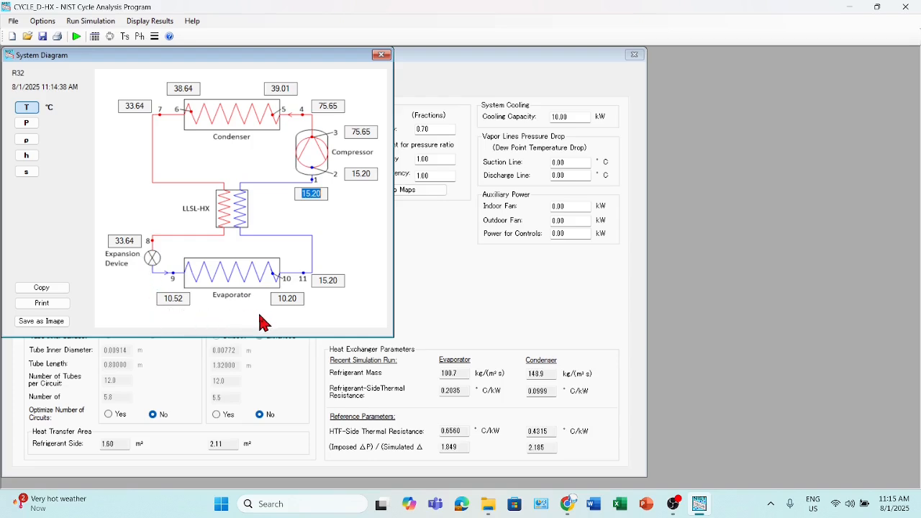
pyautogui.click(26, 123)
pyautogui.click(26, 139)
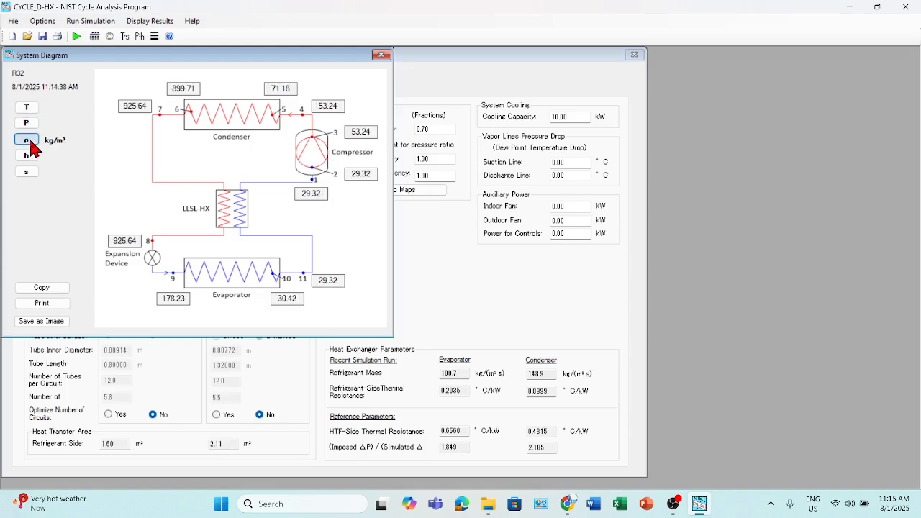
pyautogui.click(26, 155)
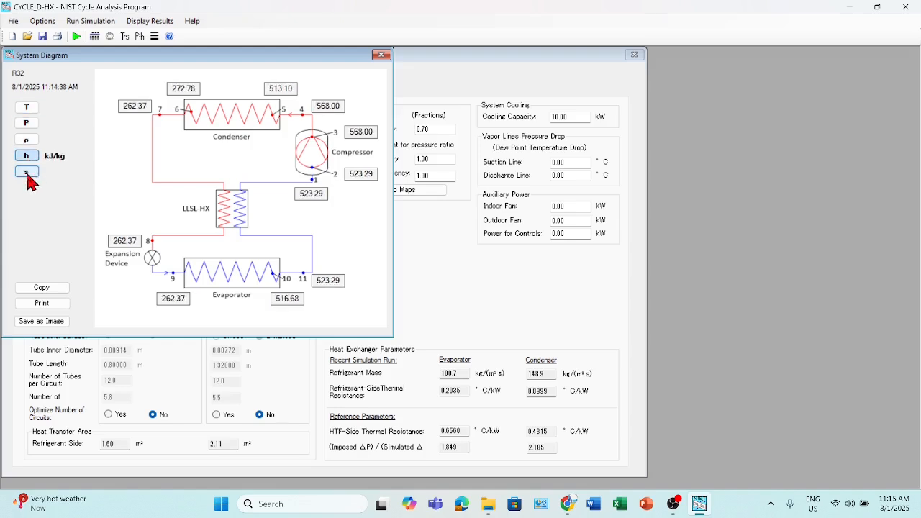
pyautogui.click(27, 173)
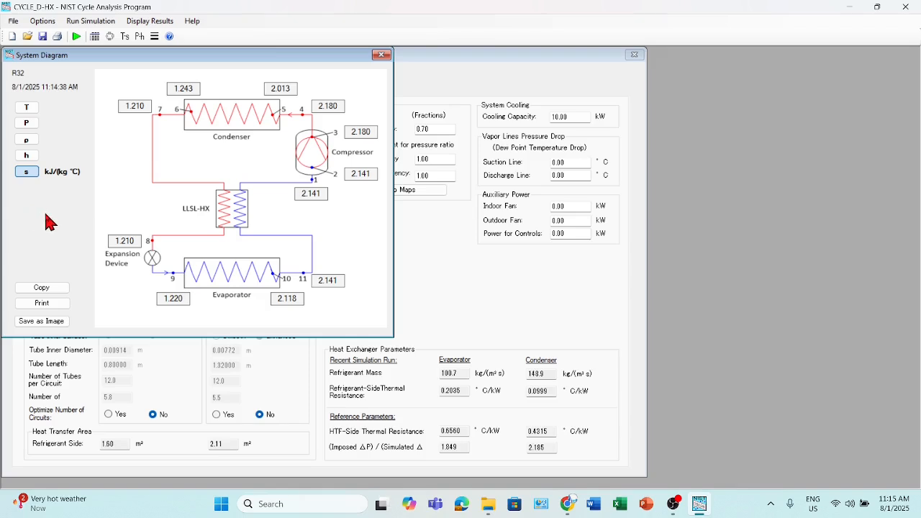
# - Display the T-s and P-h state diagrams, placing the T-s diagram beside the system schematic and the P-h diagram below it
pyautogui.click(157, 29)
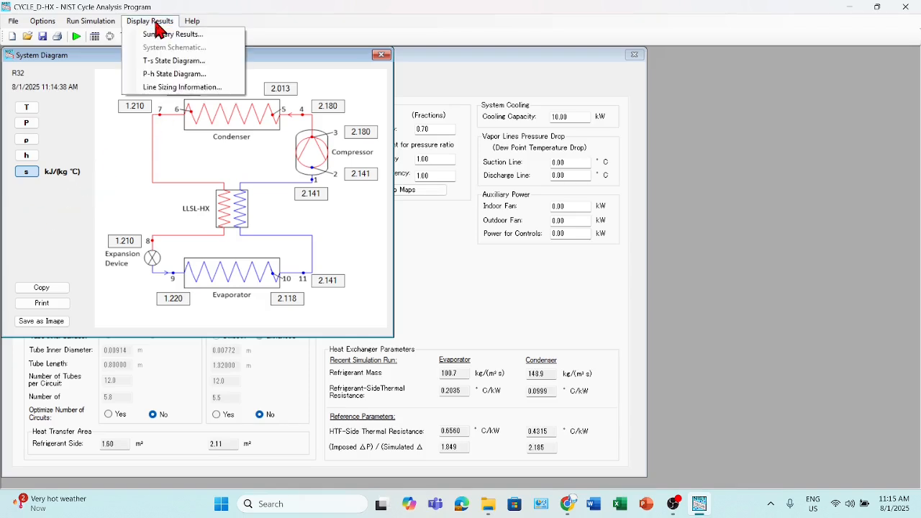
pyautogui.click(172, 61)
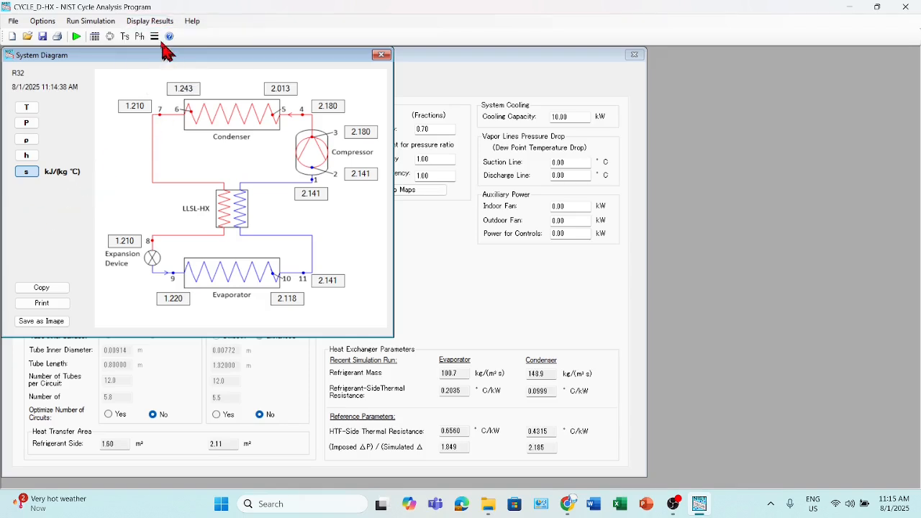
pyautogui.moveTo(198, 54)
pyautogui.mouseDown()
pyautogui.moveTo(587, 126)
pyautogui.moveTo(693, 65)
pyautogui.mouseUp()
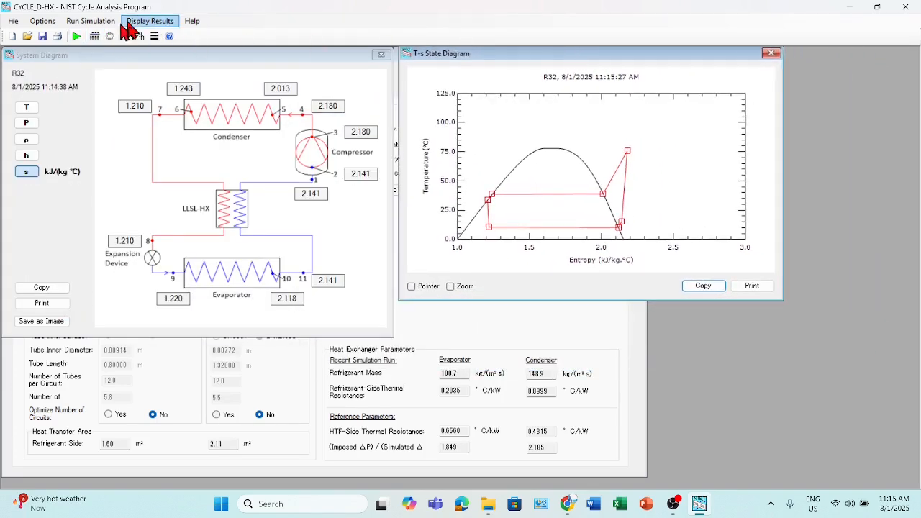
pyautogui.click(144, 21)
pyautogui.click(134, 74)
pyautogui.moveTo(526, 56); pyautogui.dragTo(528, 270)
# - In the T-s diagram's plot settings, color the saturated liquid line red, the saturated vapor line cyan and the process line light green
pyautogui.click(583, 119)
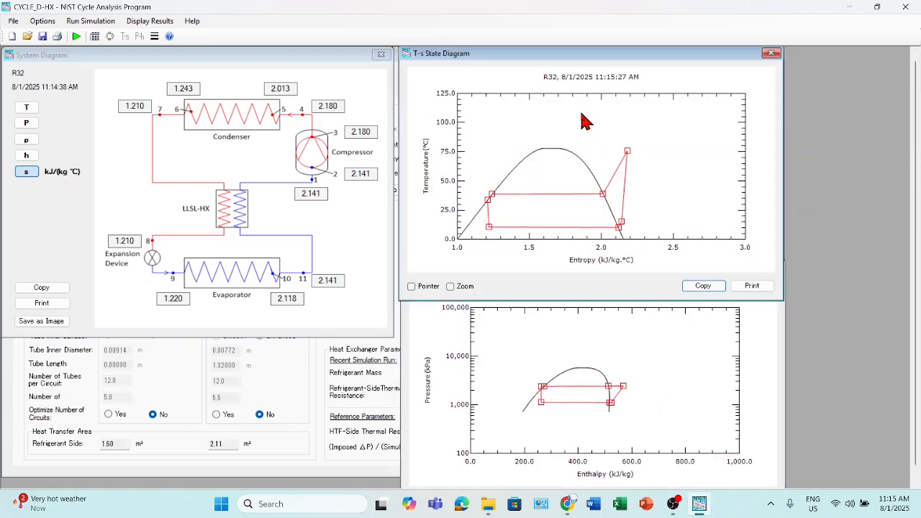
pyautogui.doubleClick(582, 120)
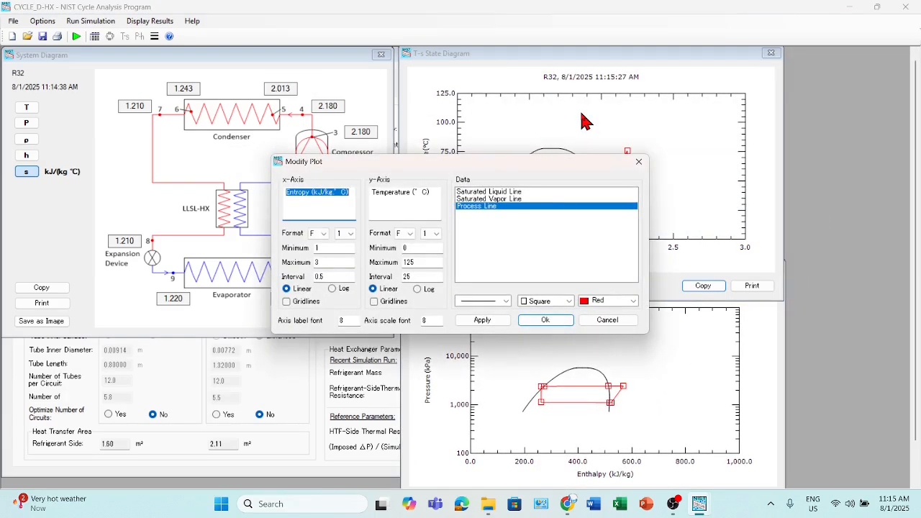
pyautogui.click(478, 192)
pyautogui.click(624, 301)
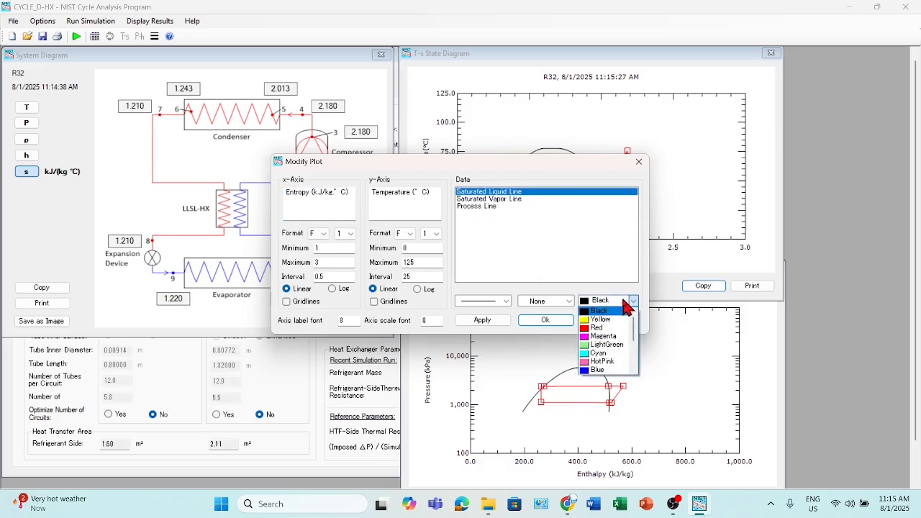
pyautogui.click(601, 328)
pyautogui.click(478, 199)
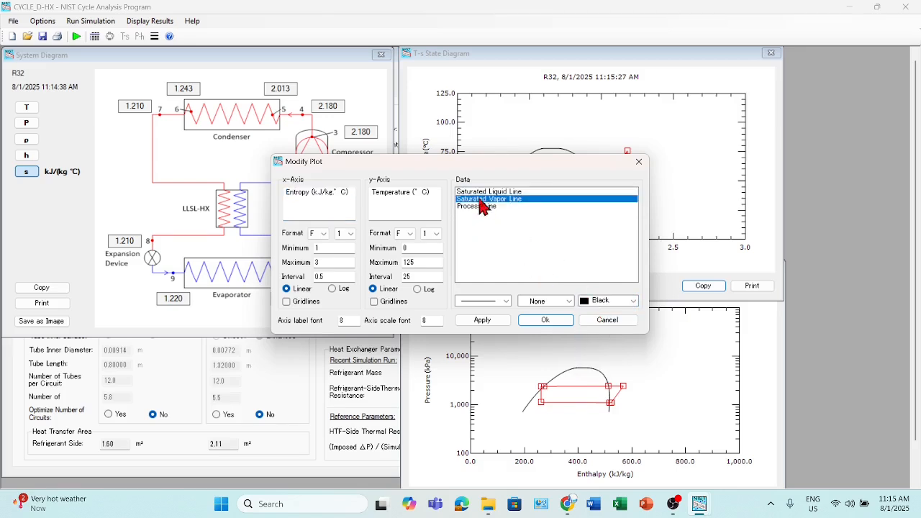
pyautogui.click(622, 302)
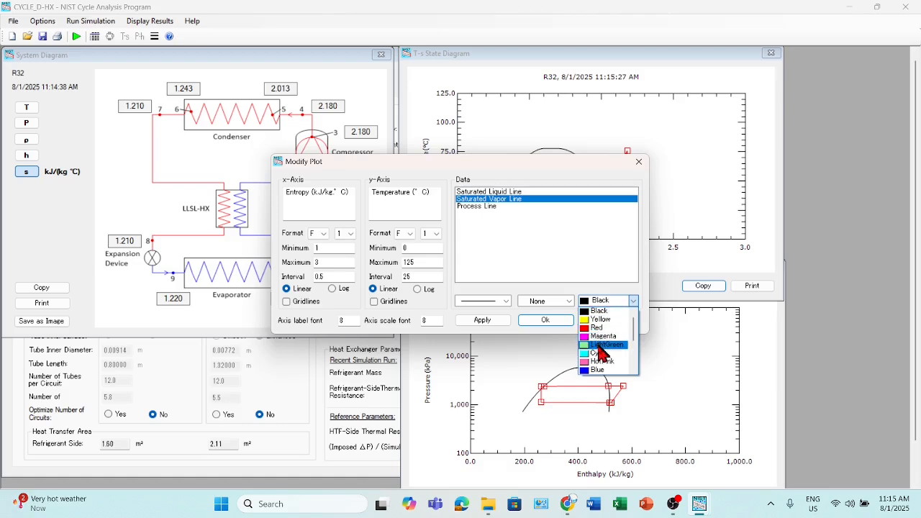
pyautogui.click(598, 353)
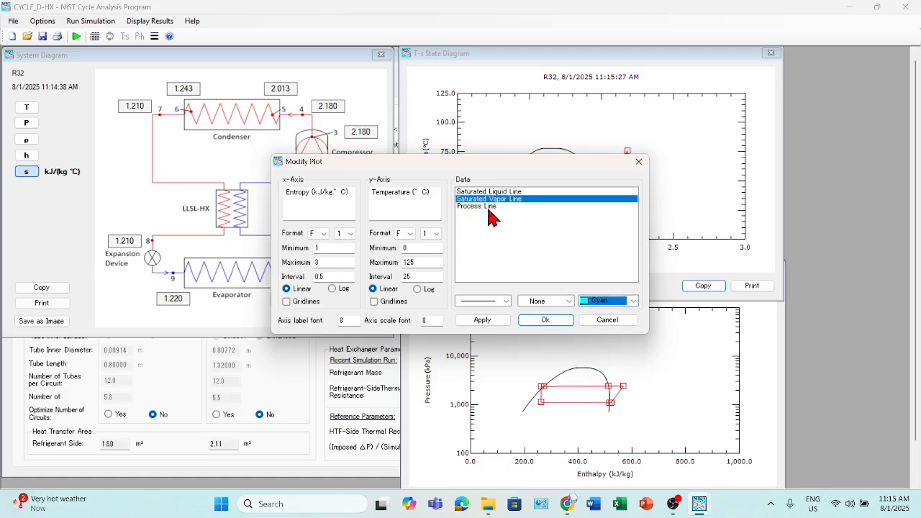
pyautogui.click(478, 206)
pyautogui.click(631, 301)
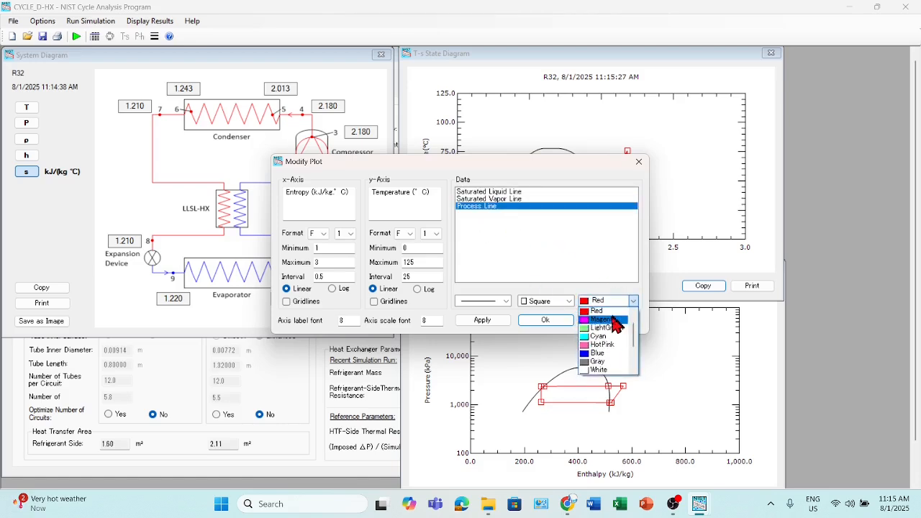
pyautogui.click(610, 330)
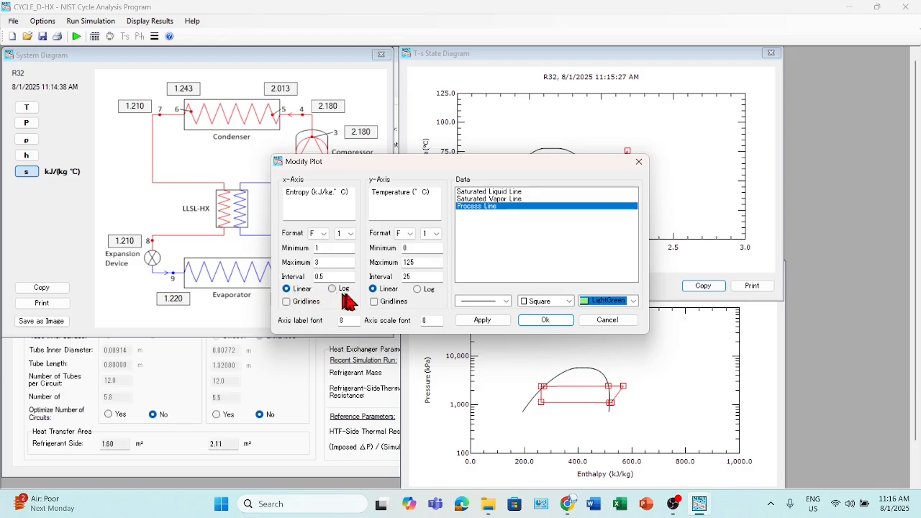
# - Turn on gridlines for both the entropy and temperature axes of the T-s diagram and apply the plot changes
pyautogui.click(287, 301)
pyautogui.click(374, 302)
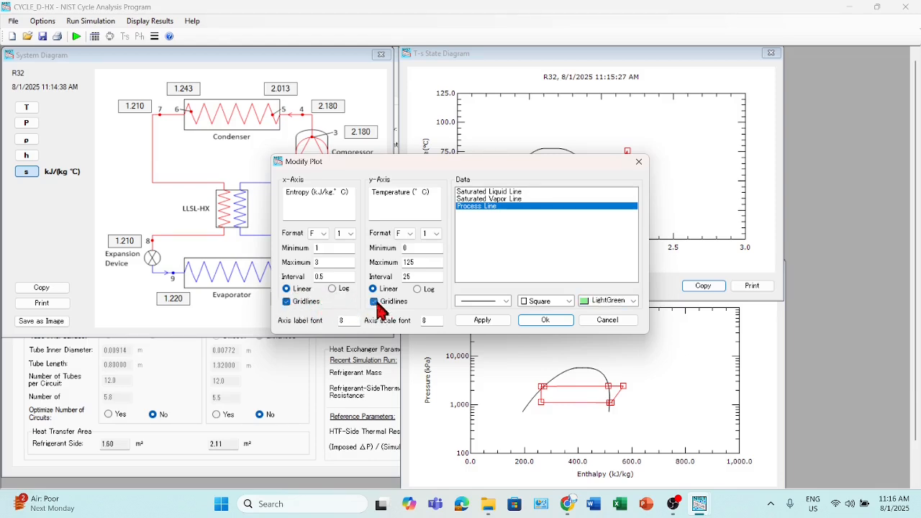
pyautogui.click(489, 322)
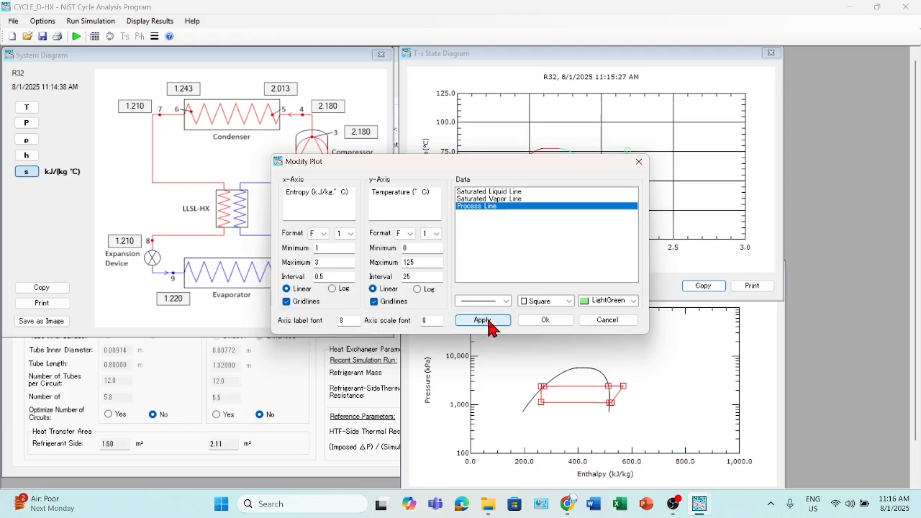
pyautogui.click(545, 319)
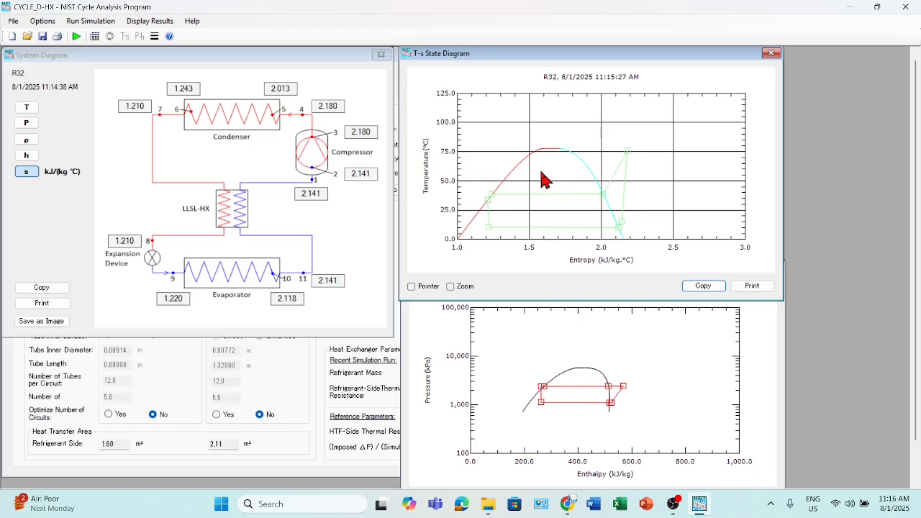
# - Display the line sizing information, highlight the row for the 66.680 mm outside diameter, and close the table
pyautogui.click(150, 21)
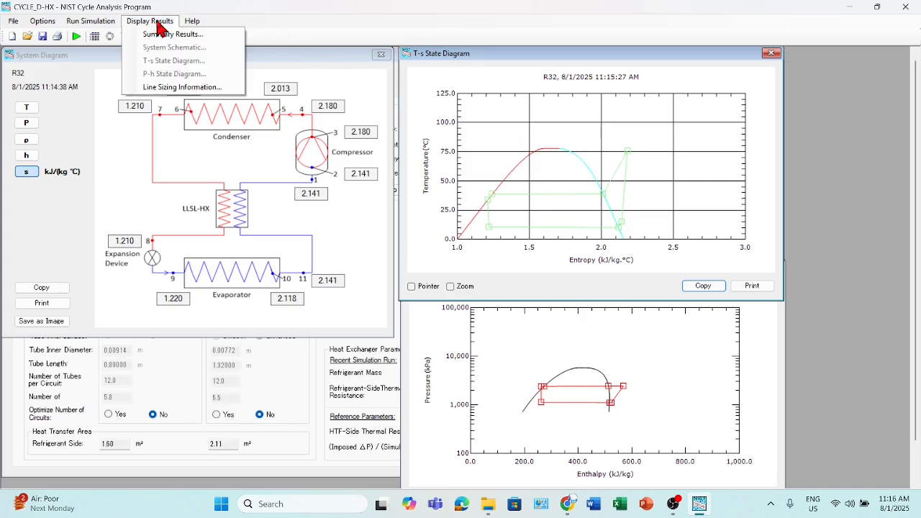
pyautogui.click(170, 87)
pyautogui.moveTo(205, 62); pyautogui.dragTo(516, 91)
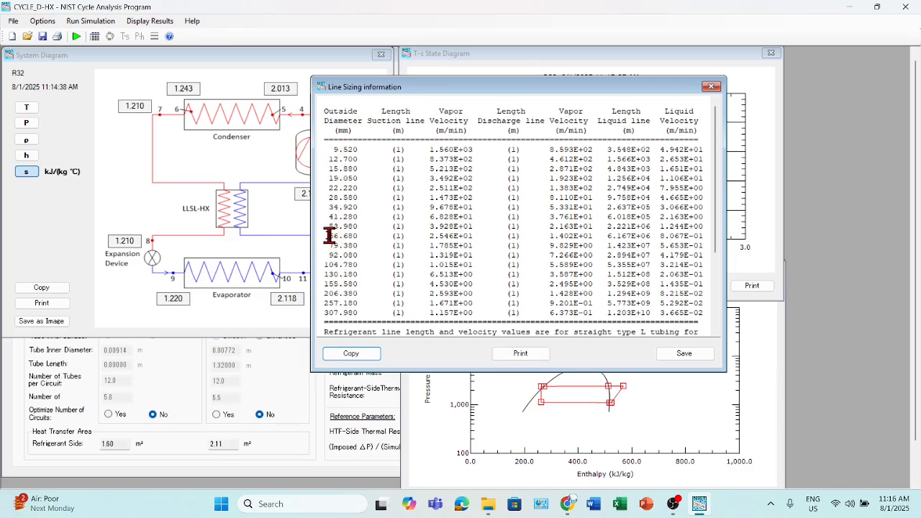
pyautogui.moveTo(329, 236); pyautogui.dragTo(687, 237)
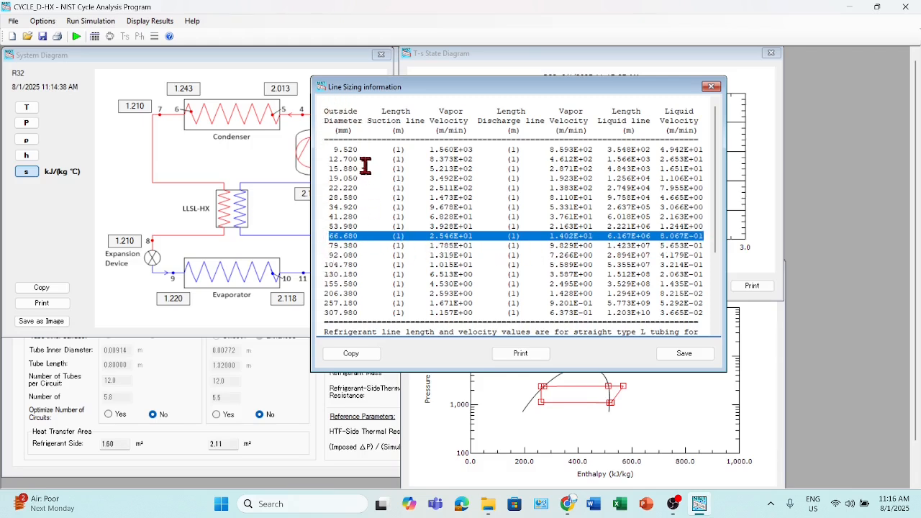
pyautogui.click(711, 86)
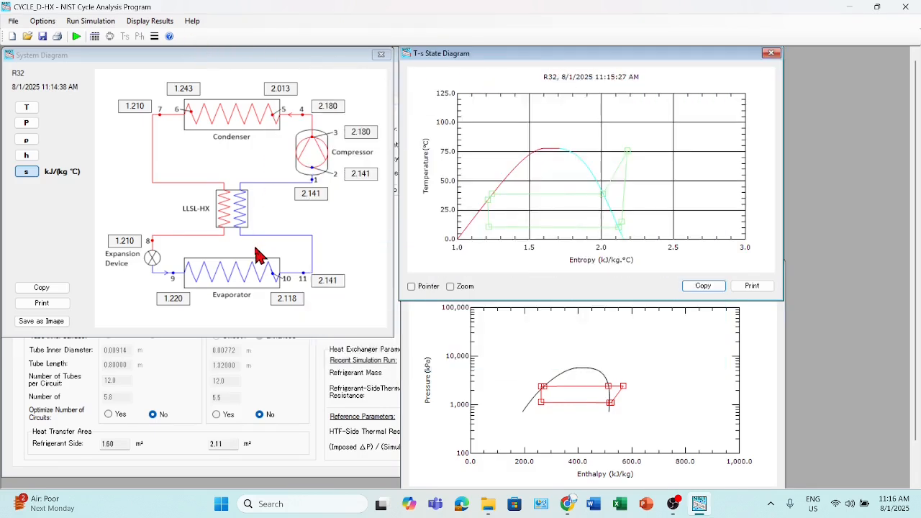
# - Close the system diagram and the T-s and P-h state diagrams to return to the cycle specifications
pyautogui.click(380, 54)
pyautogui.click(772, 54)
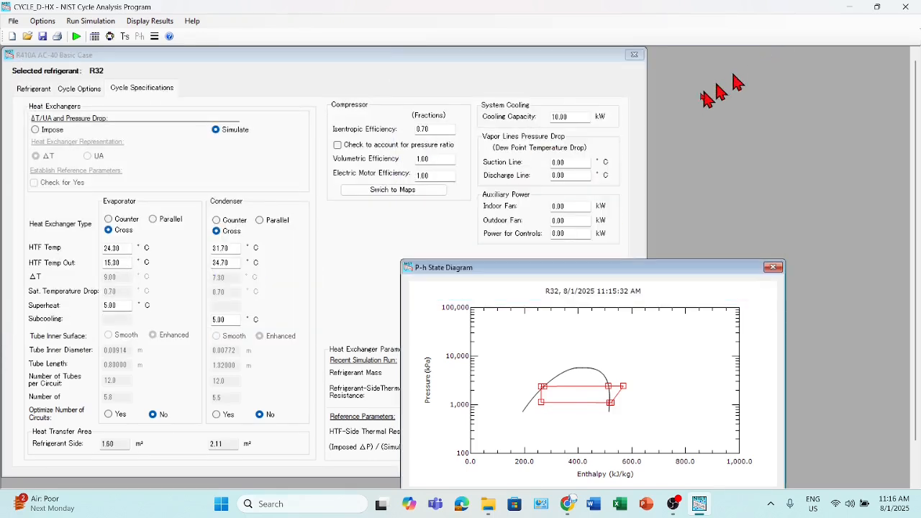
pyautogui.click(773, 270)
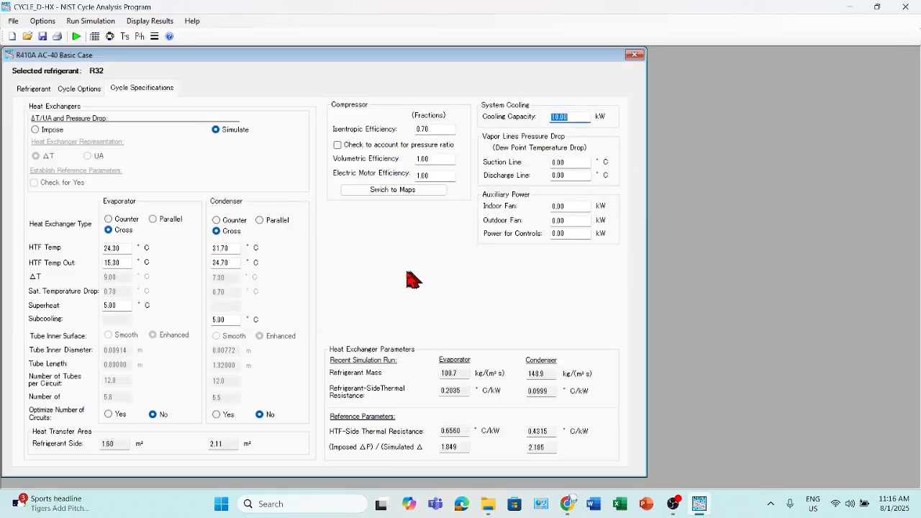